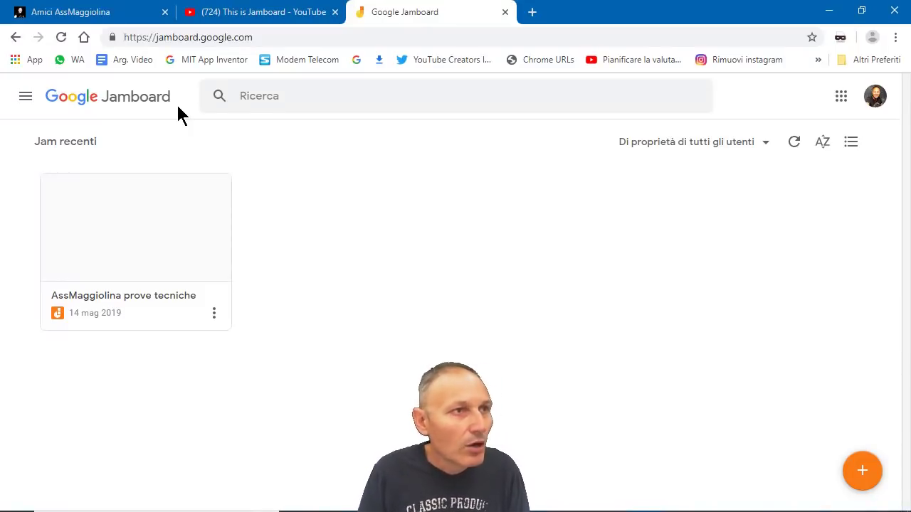
Step: Open the AssMaggiolina prove tecniche jam and cancel the rename dialog, keeping its name
left_click(133, 259)
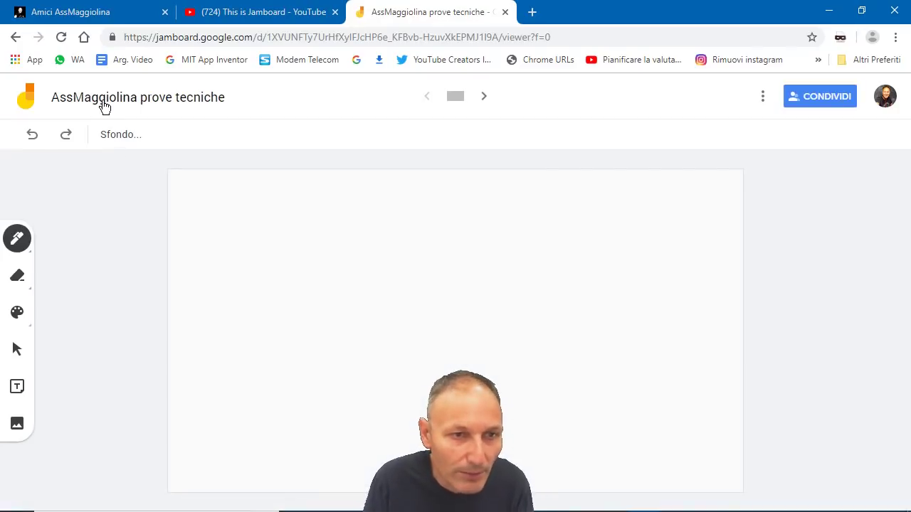
left_click(103, 107)
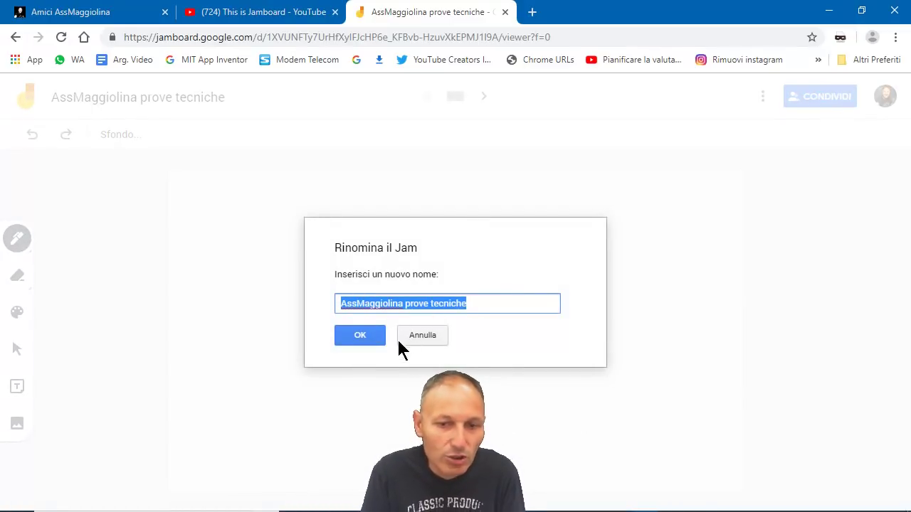
left_click(434, 339)
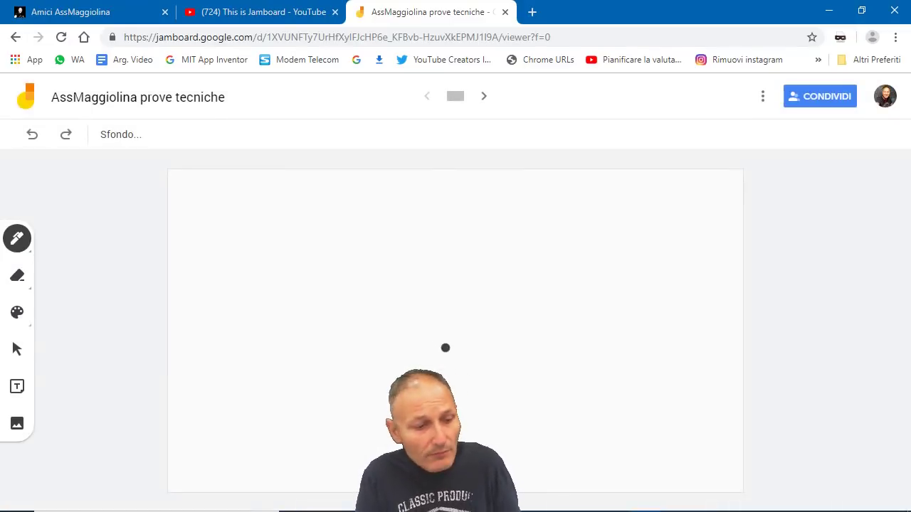
Step: Switch the pen to teal and draw a short curve on the right and a long wavy line
left_click(17, 312)
left_click(56, 348)
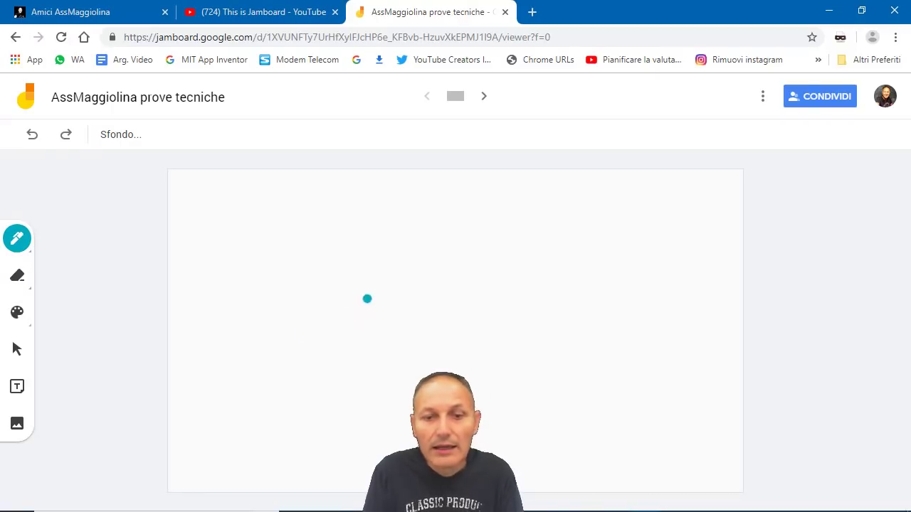
left_click_drag(688, 279, 691, 319)
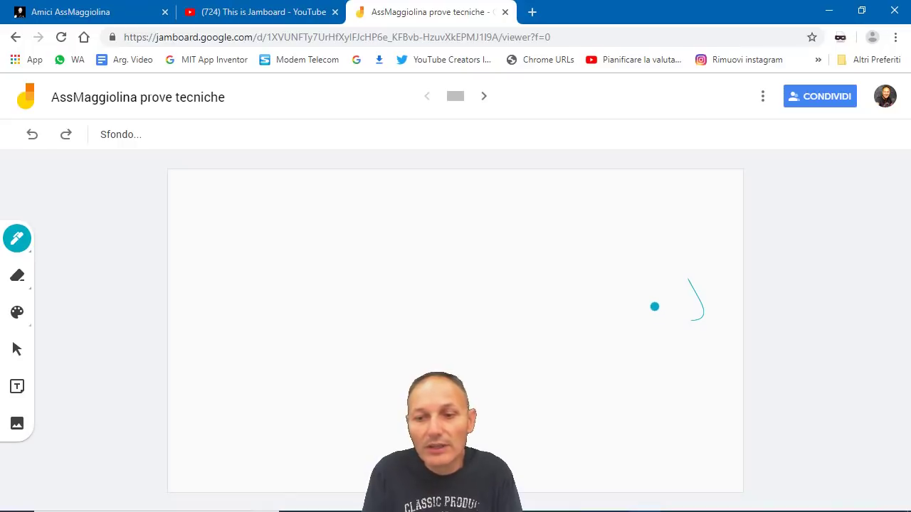
mouse_move(632, 270)
left_mouse_down()
mouse_move(521, 259)
mouse_move(368, 272)
mouse_move(258, 245)
left_mouse_up()
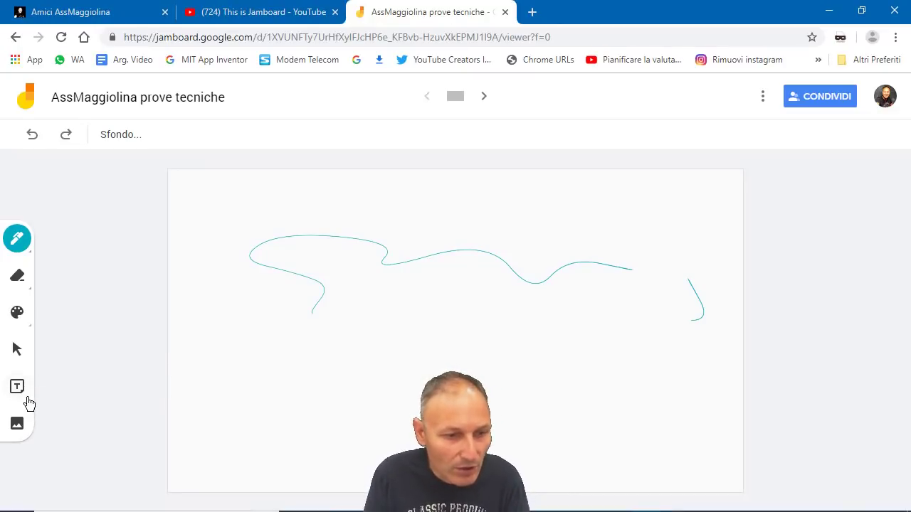
Step: Save a blue sticky note reading 'Benvenuti nella live AssMaggiolina' and dismiss the extra empty note
left_click(17, 392)
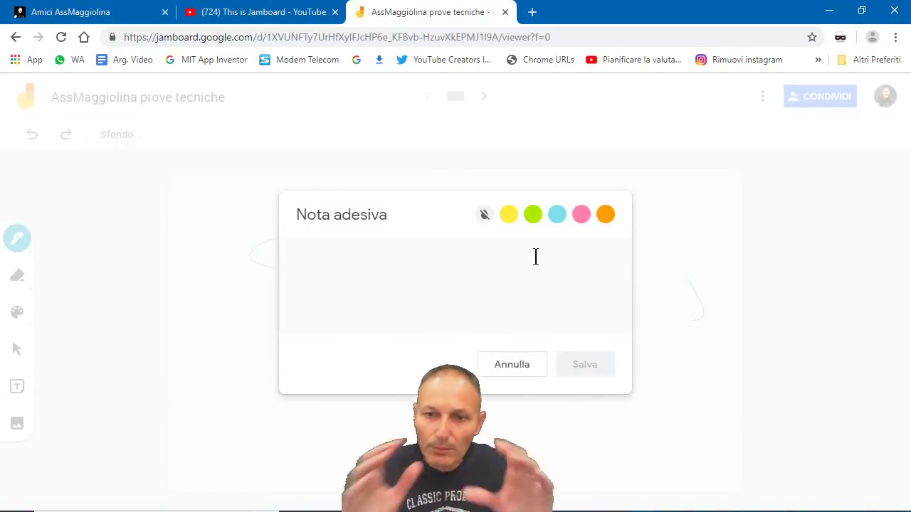
left_click(555, 211)
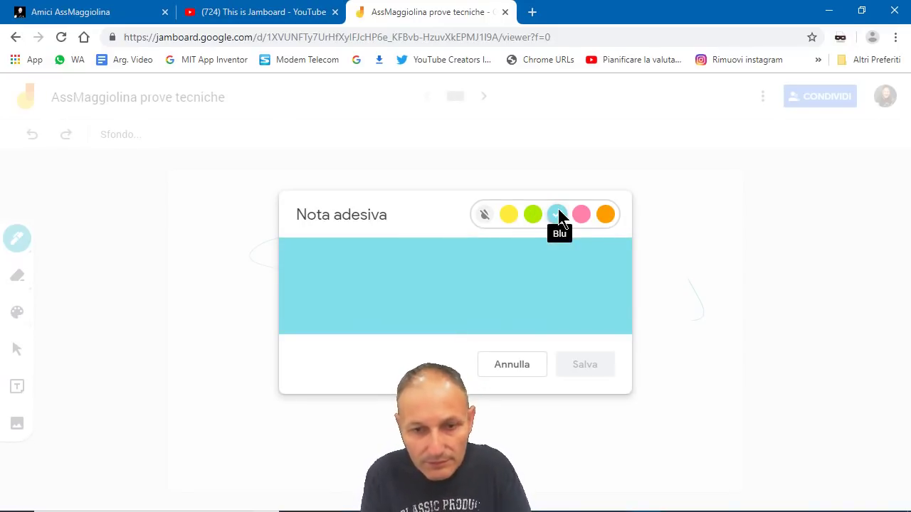
left_click(419, 269)
type("Be")
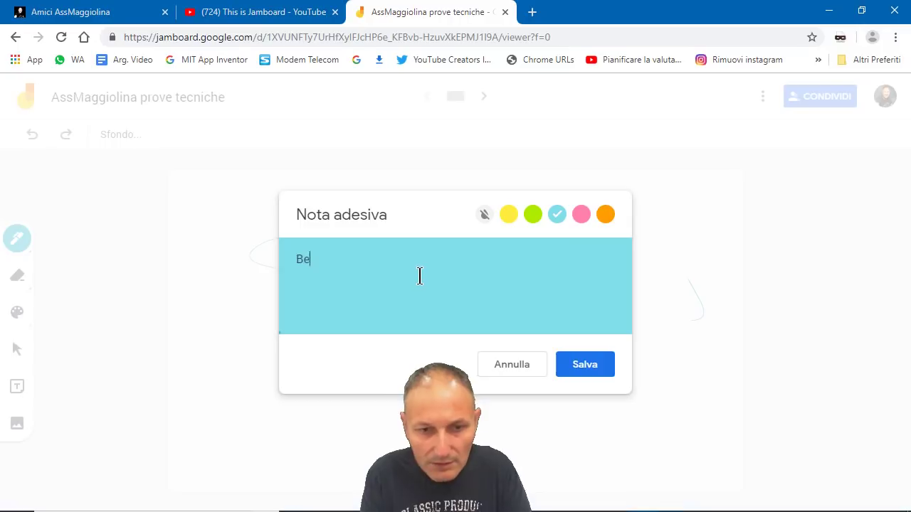
type("nvenuti ")
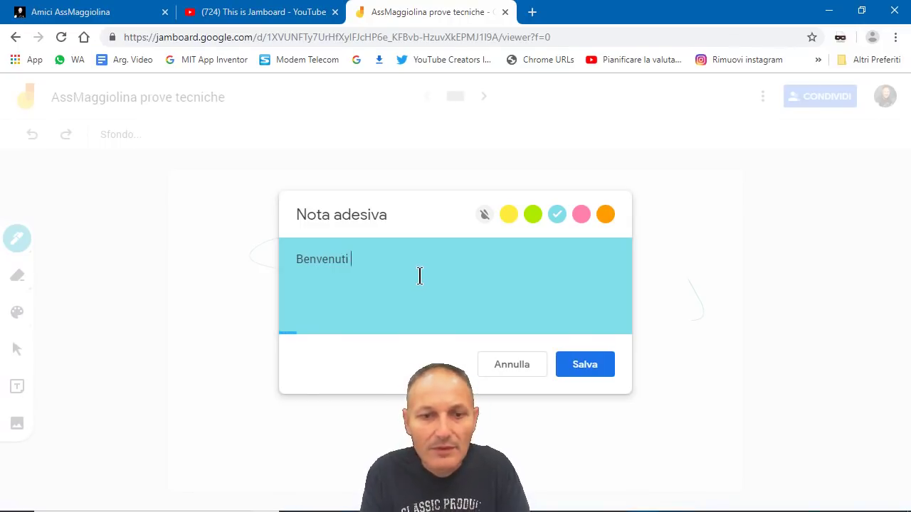
type("nella li")
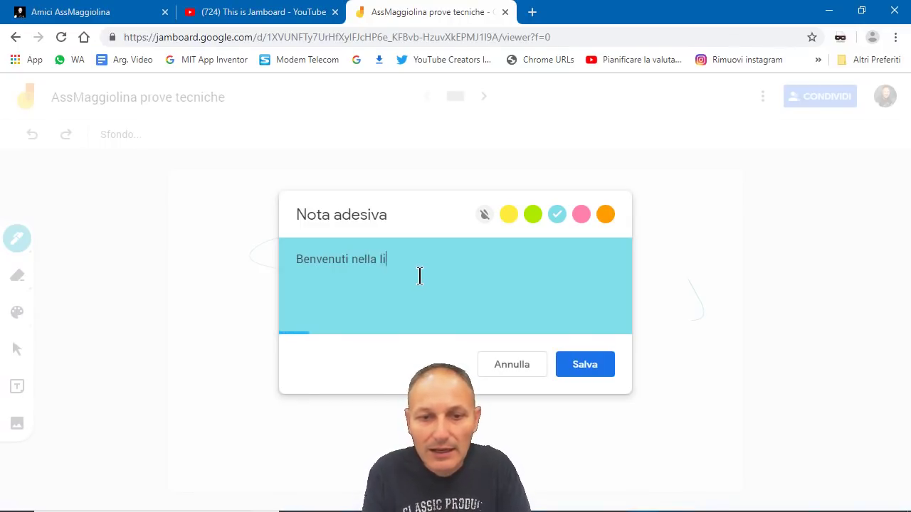
type("ve AssMaggiolina")
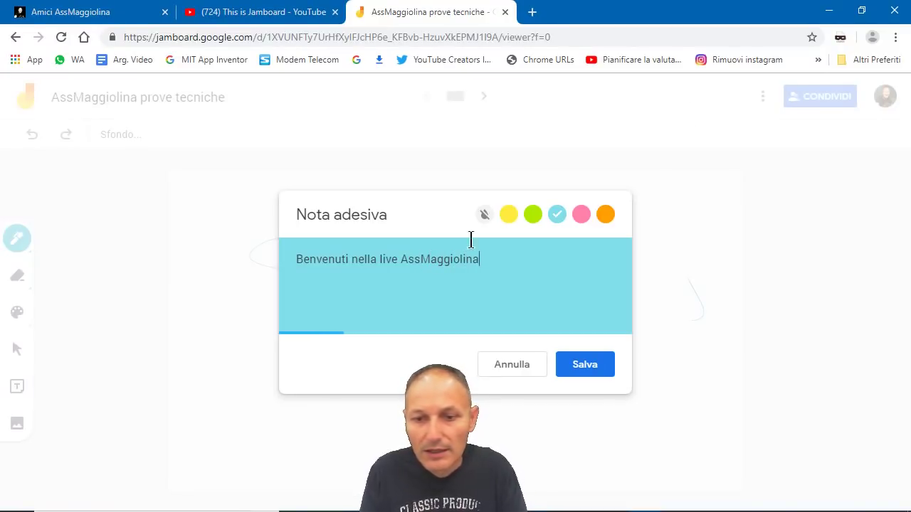
left_click(599, 368)
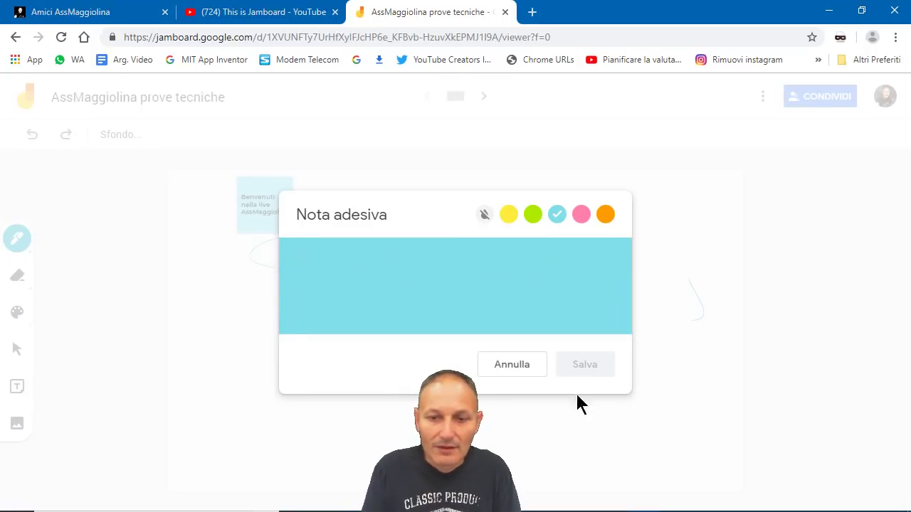
left_click(505, 366)
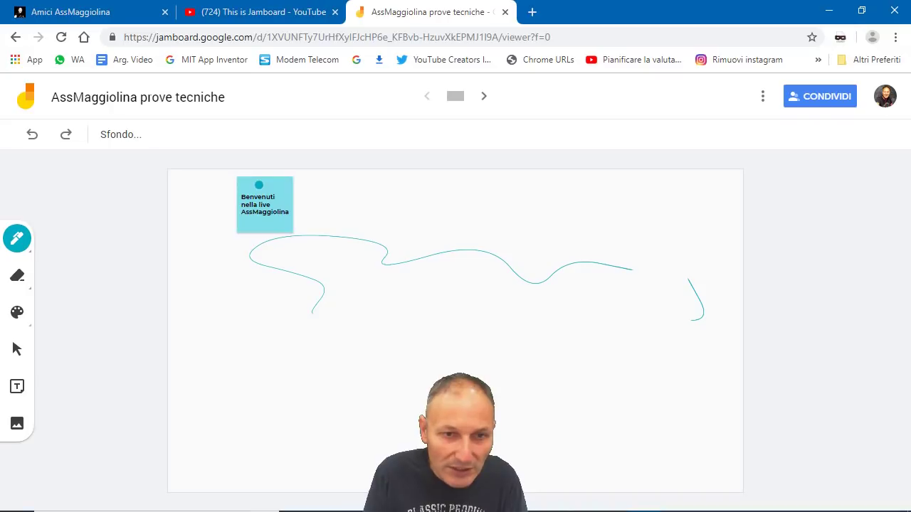
Step: Add a short teal dash, then move, enlarge and tilt the welcome note into the top-right corner
left_click_drag(347, 208, 316, 203)
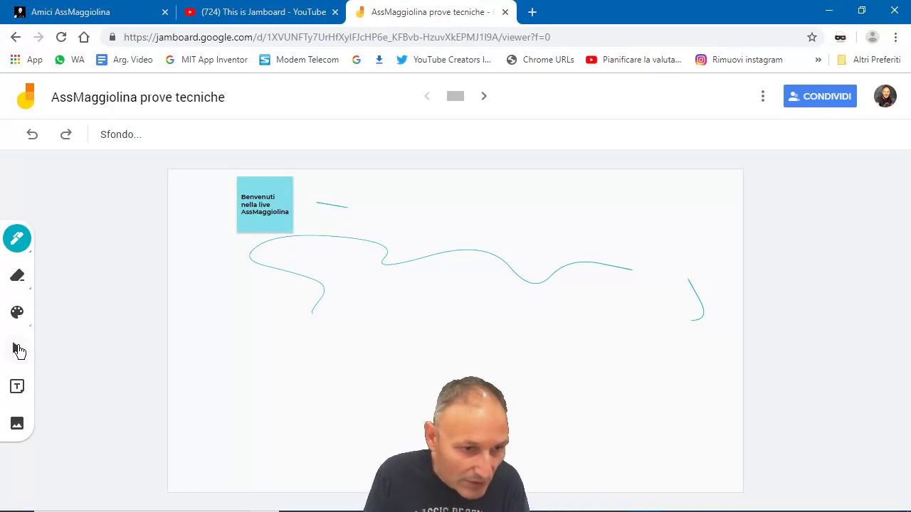
left_click(17, 350)
left_click_drag(263, 182, 687, 185)
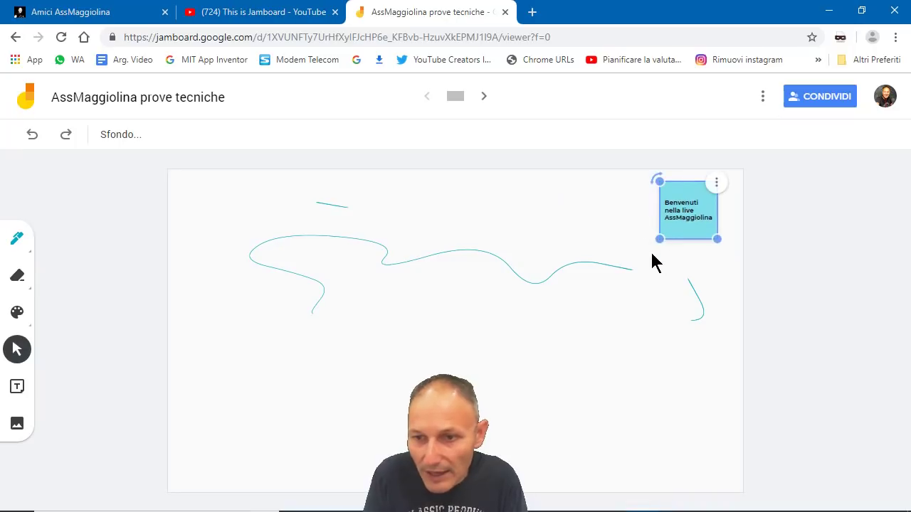
left_click_drag(661, 239, 615, 281)
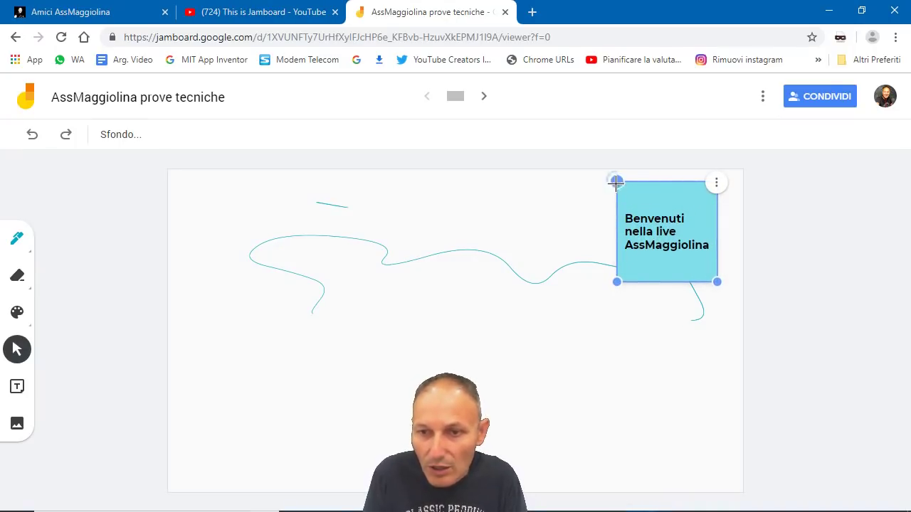
left_click_drag(616, 182, 601, 204)
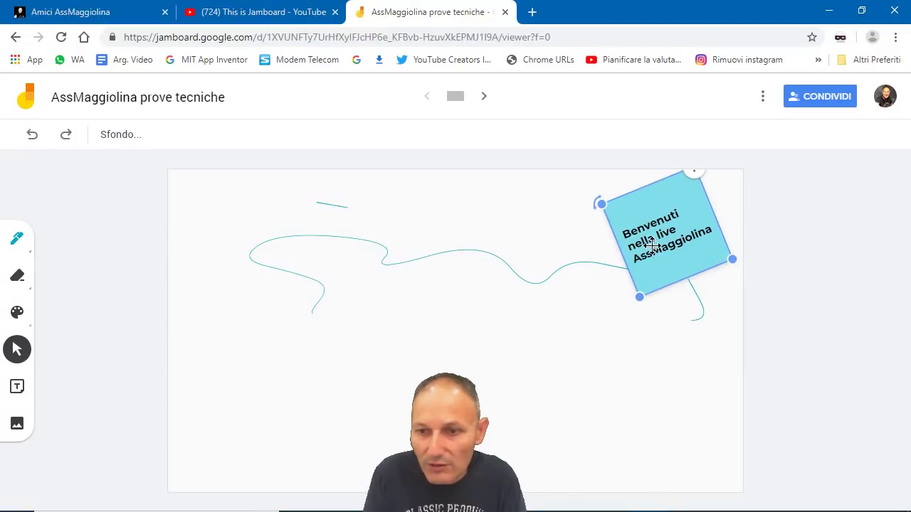
left_click_drag(651, 245, 684, 207)
left_click(345, 313)
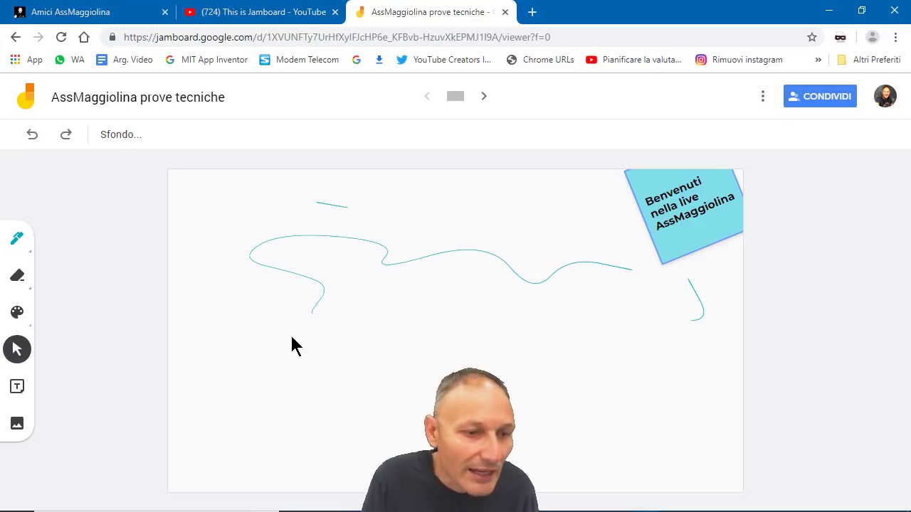
left_click(17, 386)
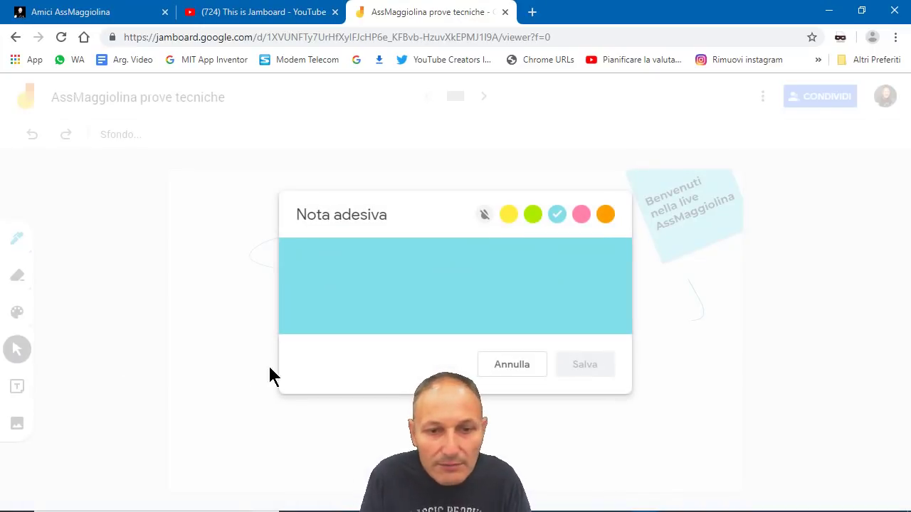
left_click(530, 370)
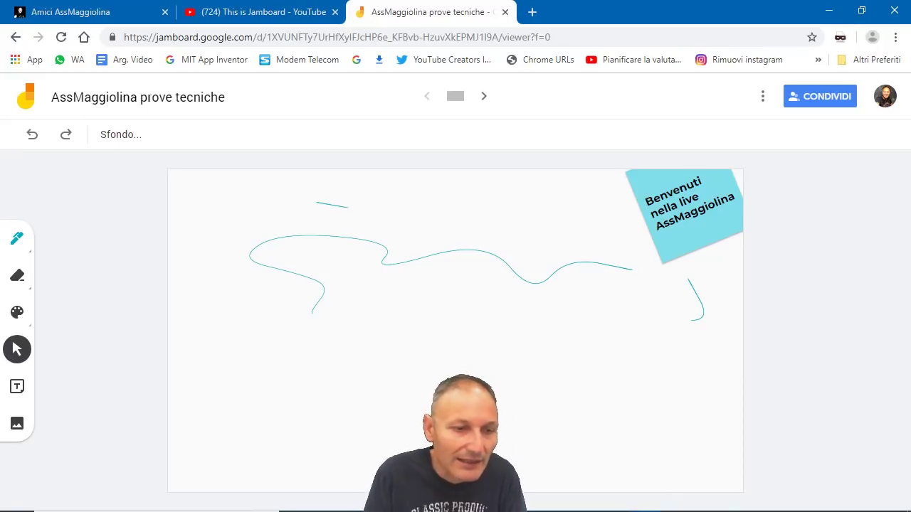
Step: Insert the evening stone-staircase photo from the Foto album 2019-04-14 at the board's centre
left_click(16, 428)
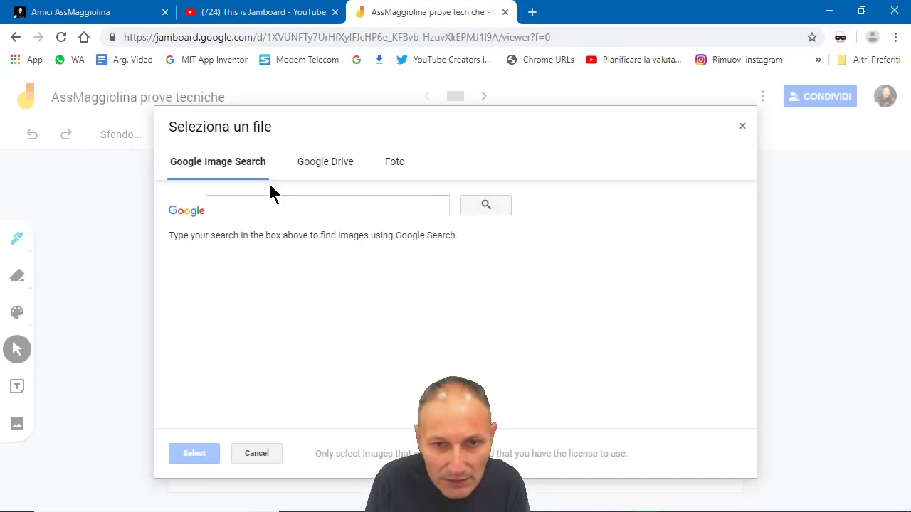
left_click(385, 163)
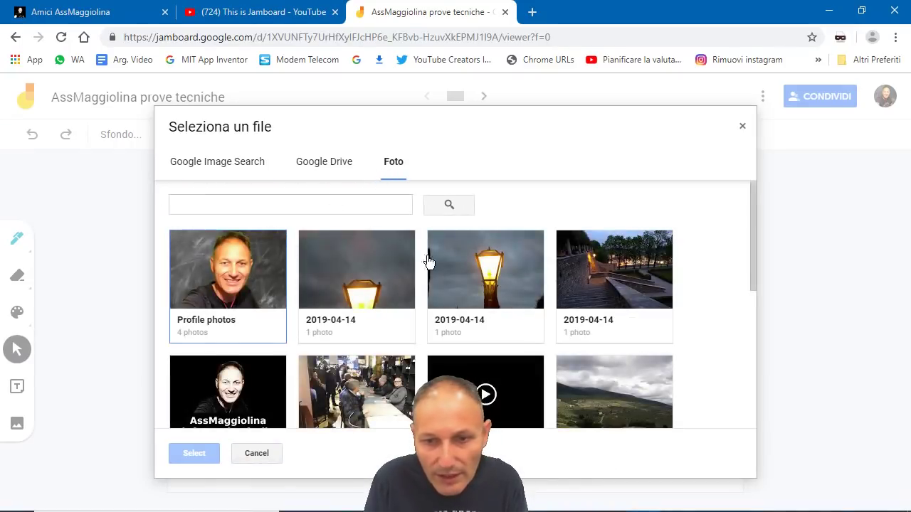
left_click(612, 277)
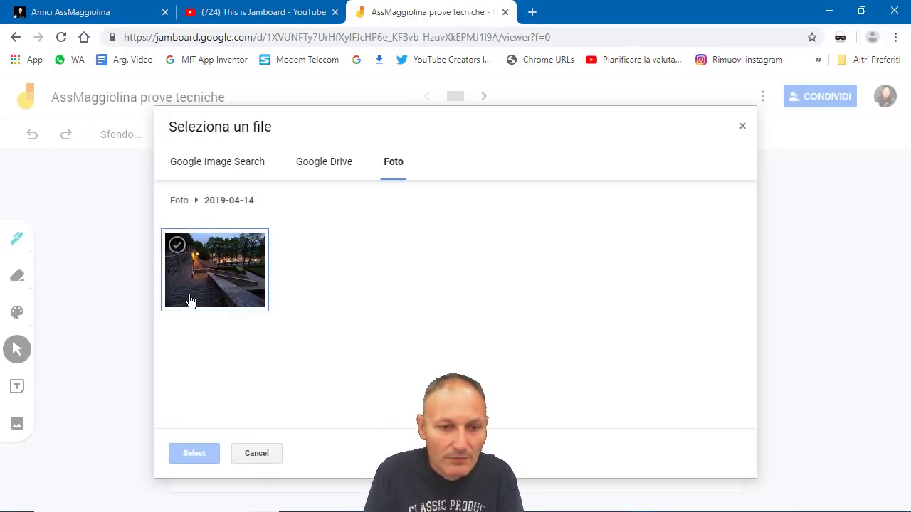
left_click(177, 248)
left_click(196, 453)
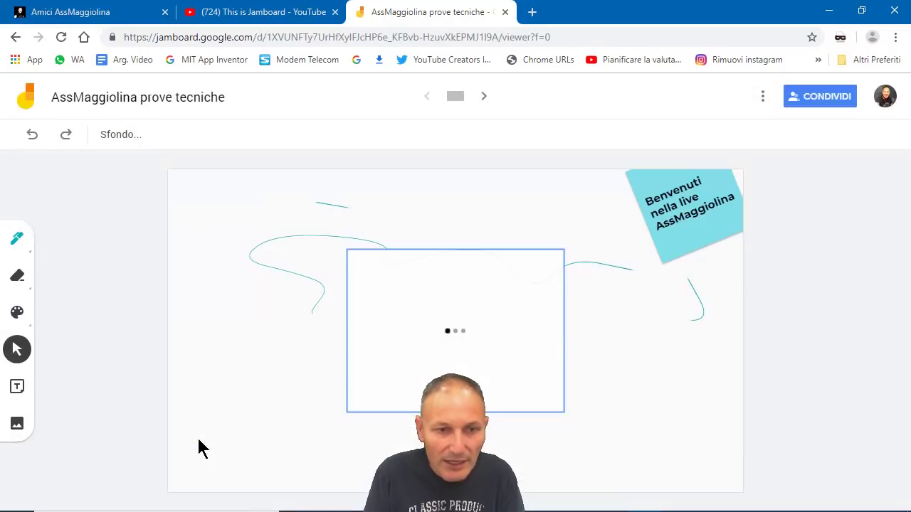
left_click(499, 405)
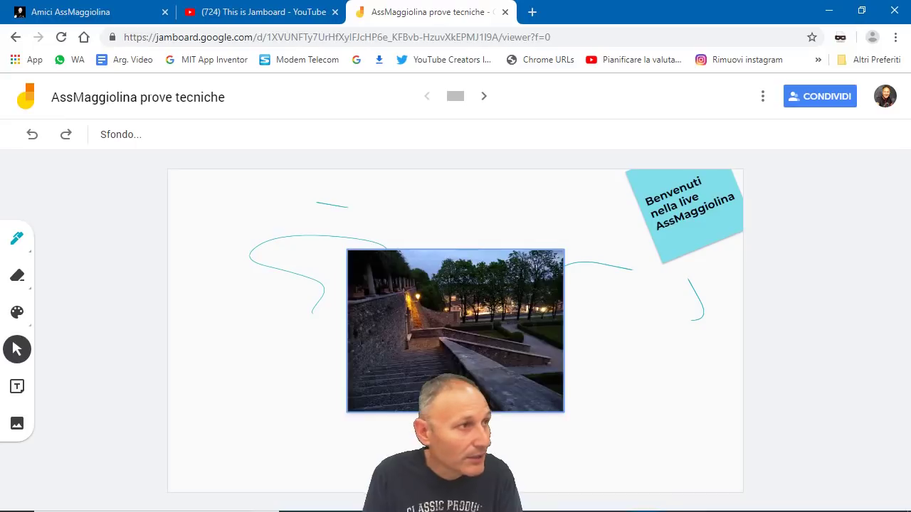
left_click(479, 362)
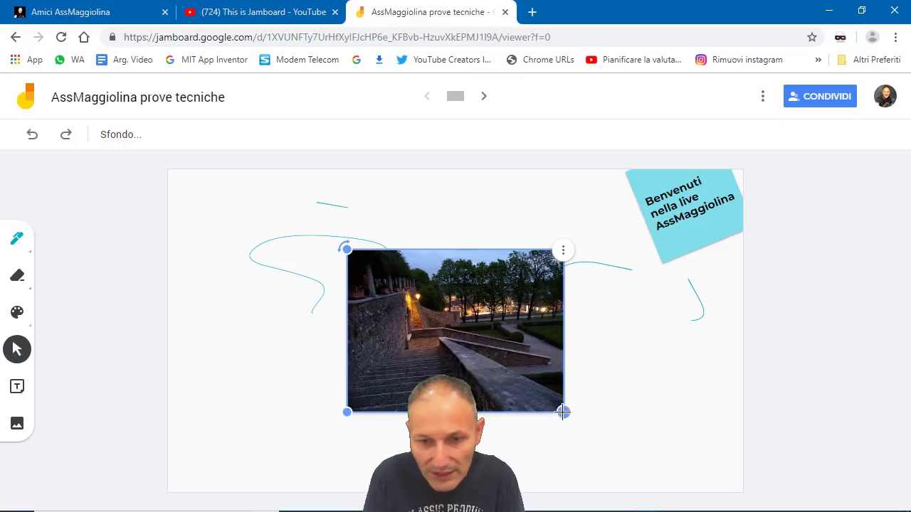
Step: Shrink the staircase photo to about half size, move it top-left and tilt it slightly clockwise
left_click_drag(562, 411, 457, 347)
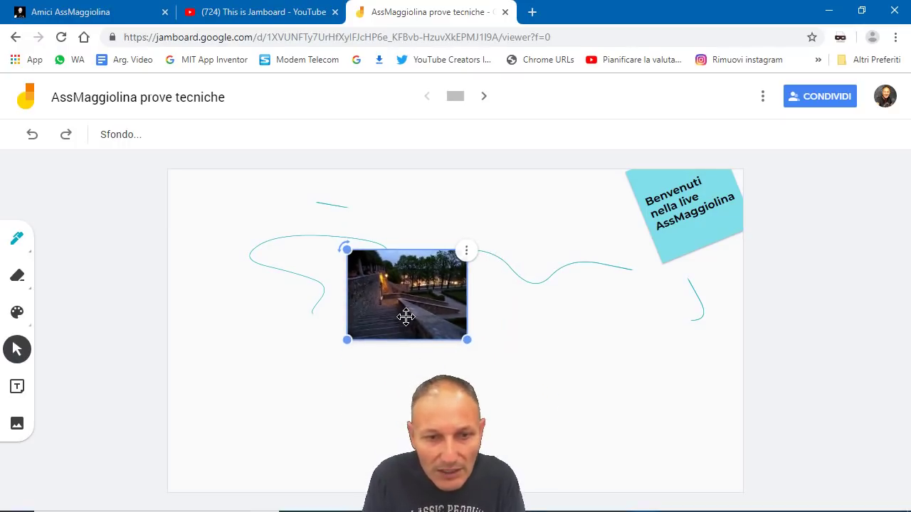
left_click_drag(406, 318, 239, 251)
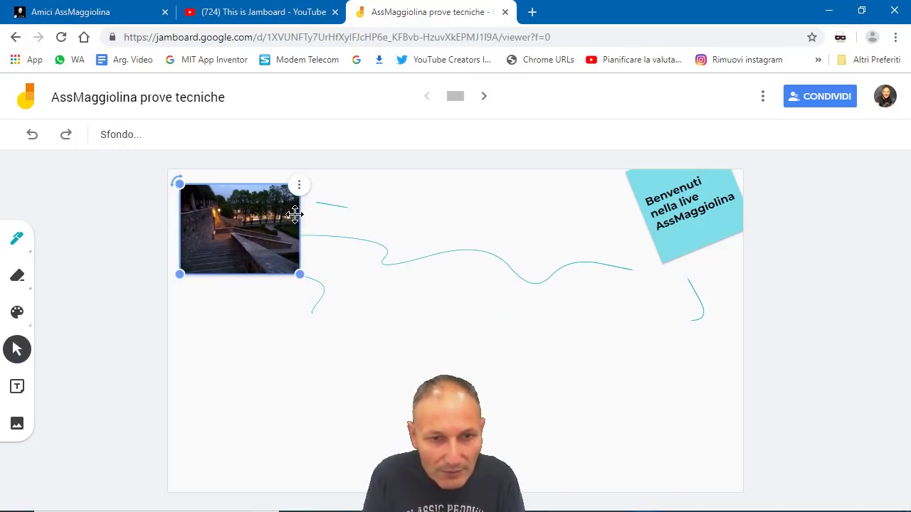
left_click_drag(177, 185, 170, 203)
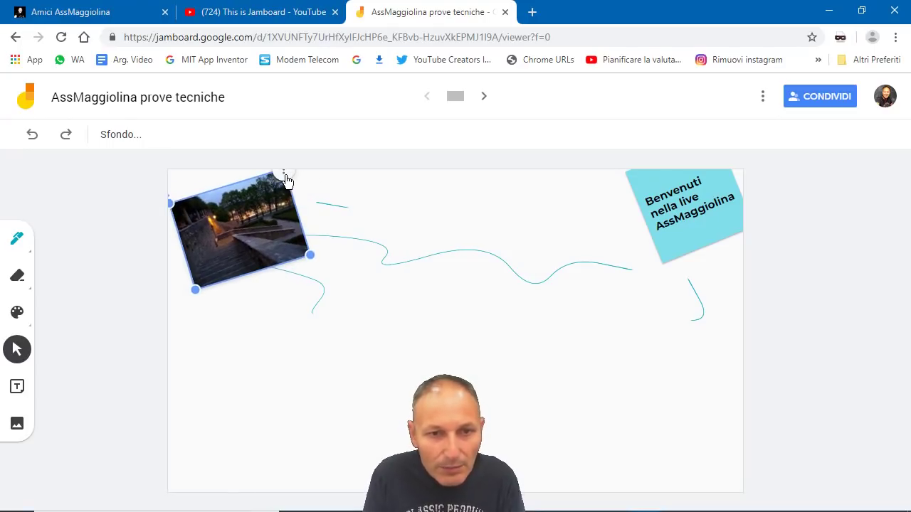
left_click(284, 176)
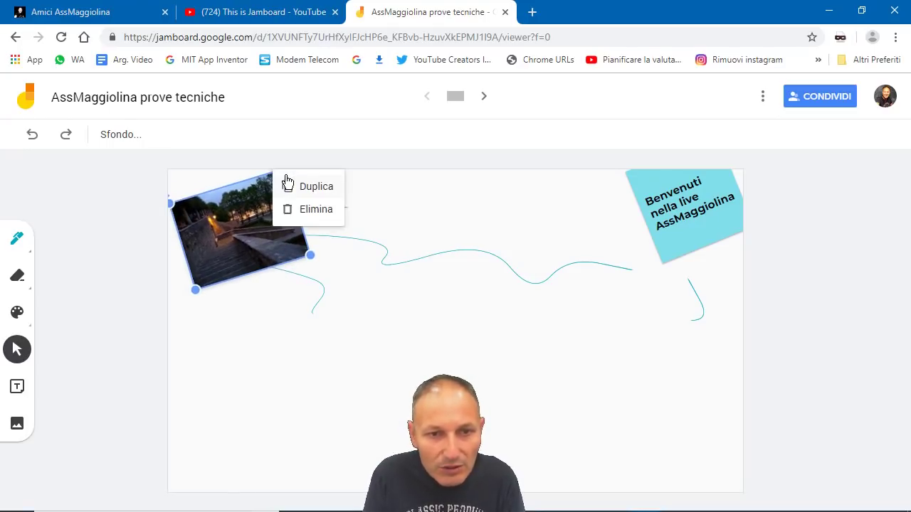
left_click(279, 421)
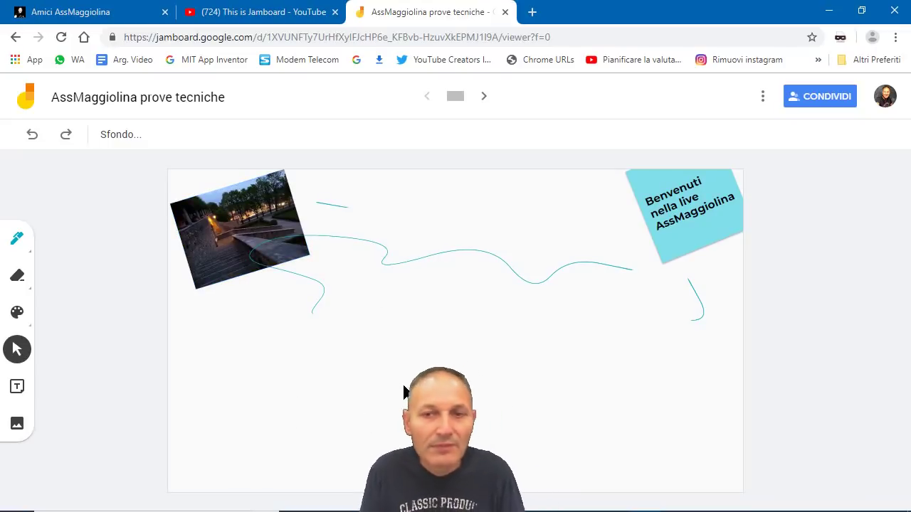
Step: Add a new frame after the first and give it a dark blue background
left_click(483, 100)
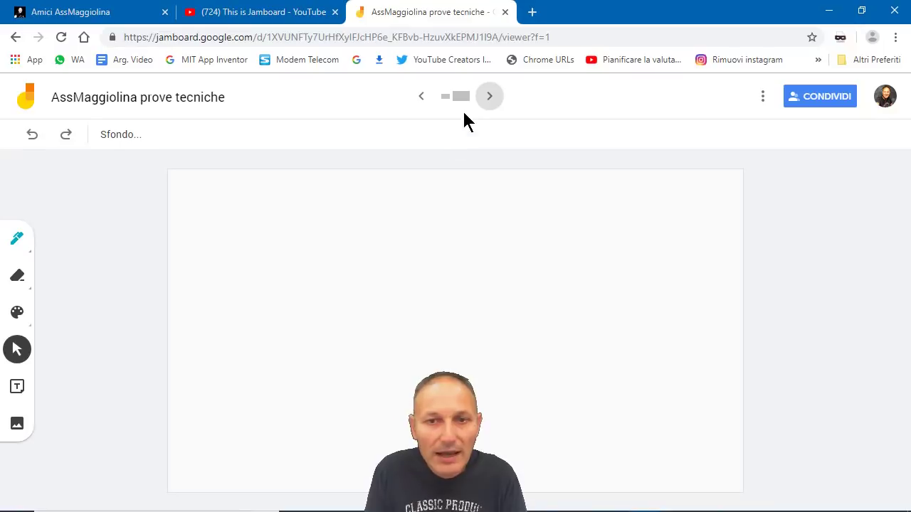
left_click(131, 136)
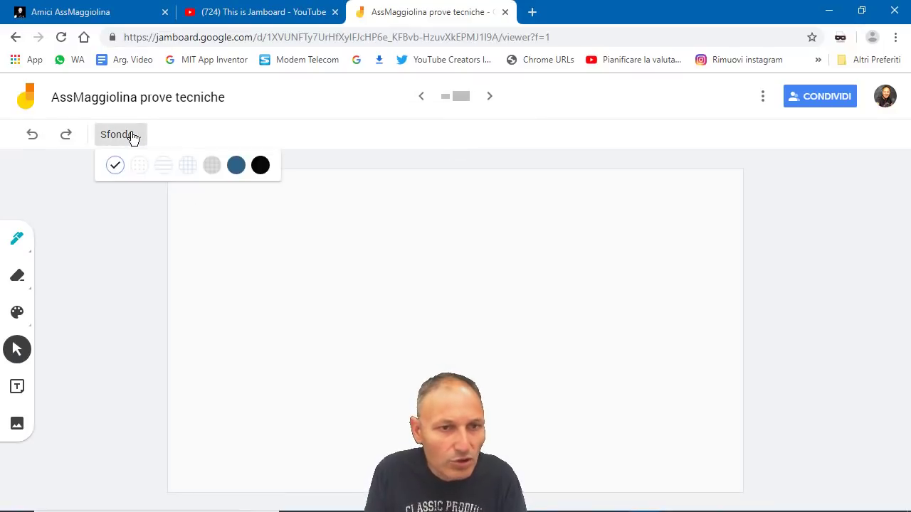
left_click(236, 166)
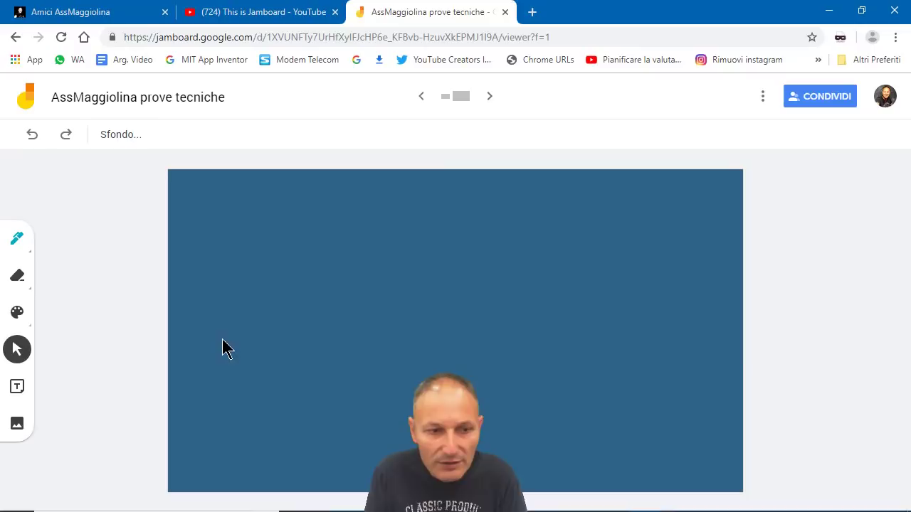
Step: Paint a yellow brush stroke across the middle of the new frame
left_click(19, 312)
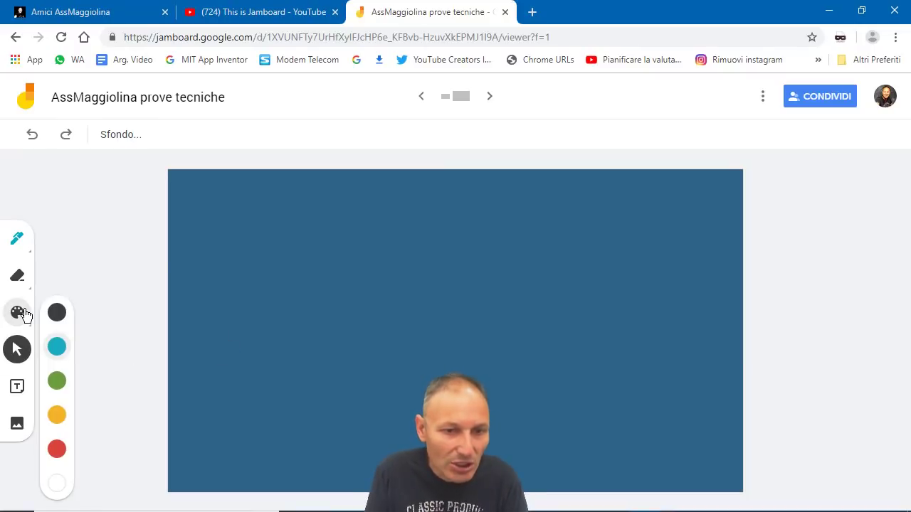
left_click(54, 416)
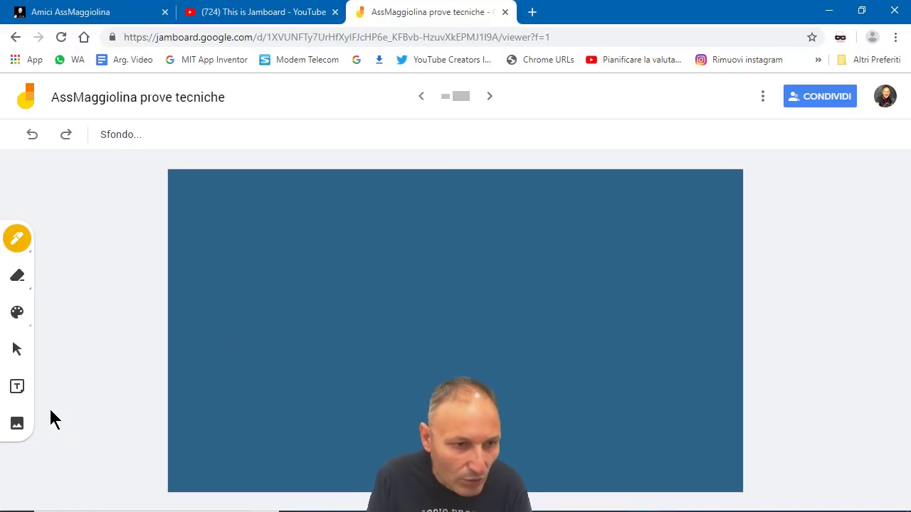
left_click(25, 252)
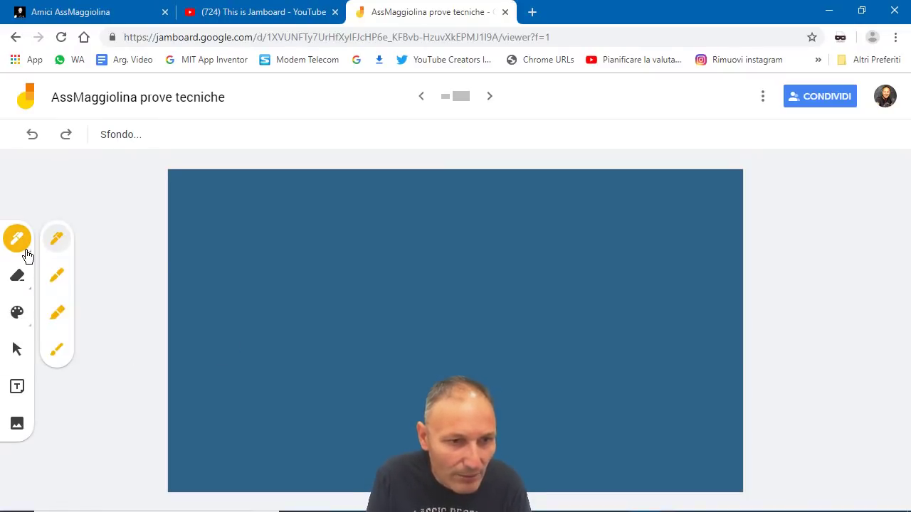
left_click(54, 350)
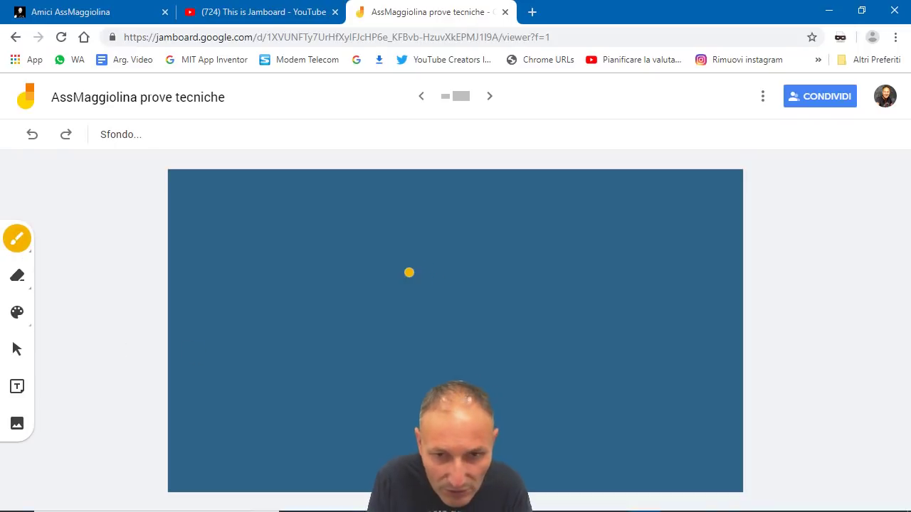
left_click_drag(604, 348, 626, 349)
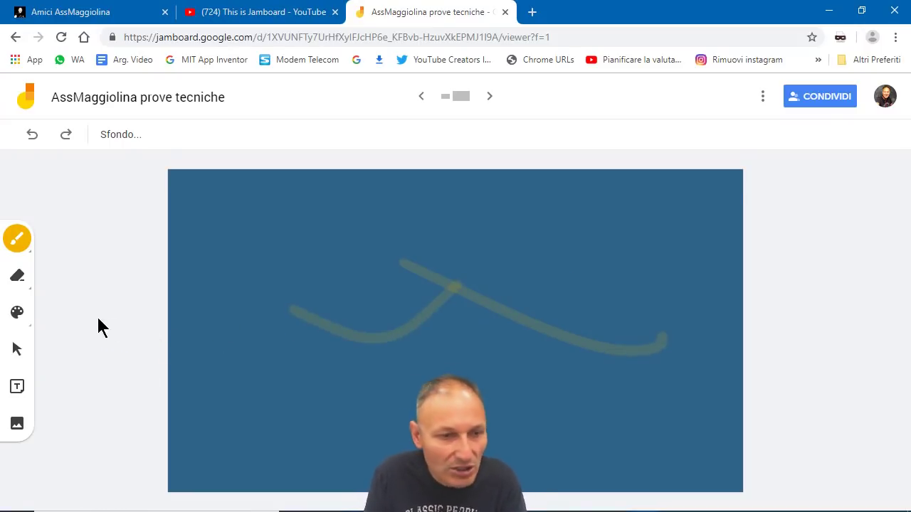
Step: Switch back to the regular pen and draw a long yellow line extending toward the lower left
left_click(25, 249)
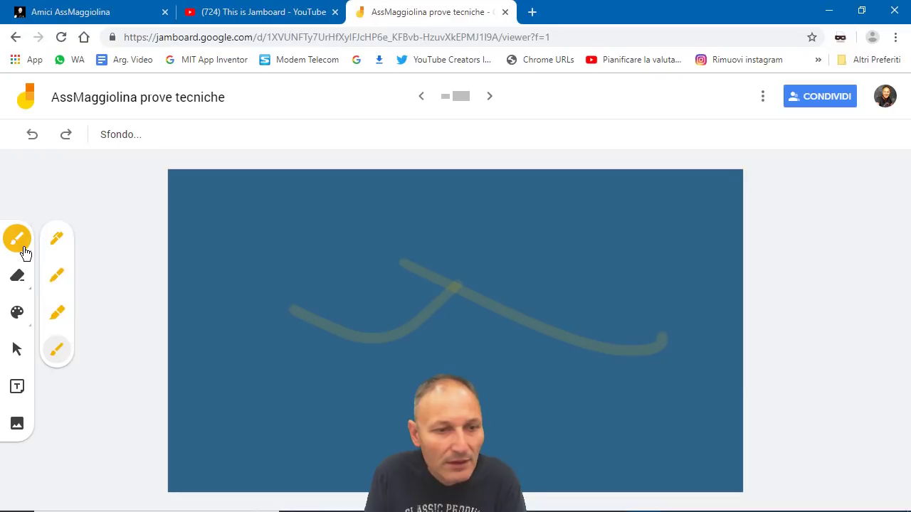
left_click(57, 317)
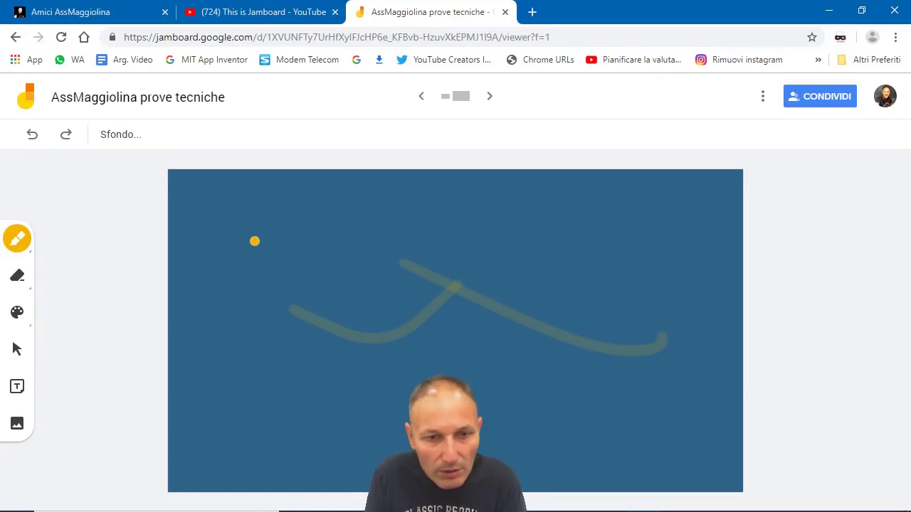
mouse_move(355, 255)
left_mouse_down()
mouse_move(458, 235)
mouse_move(598, 260)
mouse_move(655, 321)
mouse_move(560, 358)
mouse_move(398, 380)
left_mouse_up()
left_click_drag(304, 386, 315, 387)
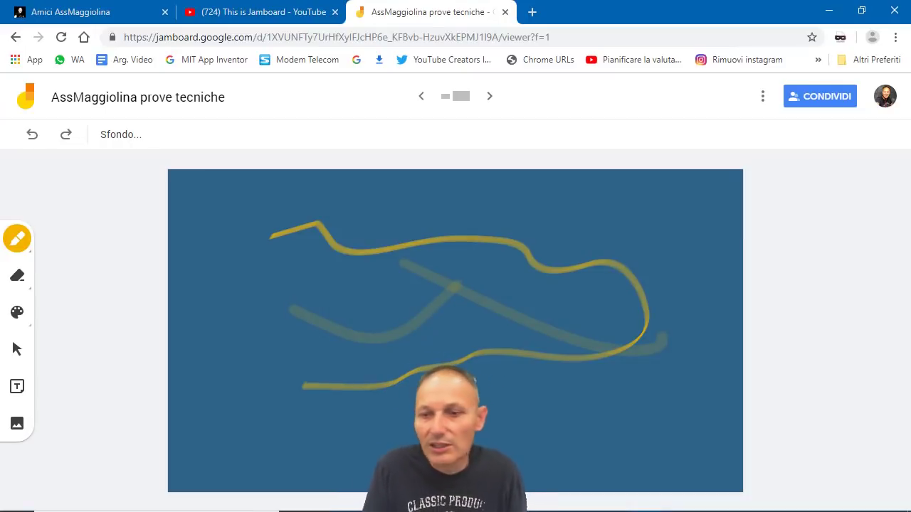
Step: Return to the first frame with the photo, welcome note, red and yellow circles and yellow loop
left_click(421, 99)
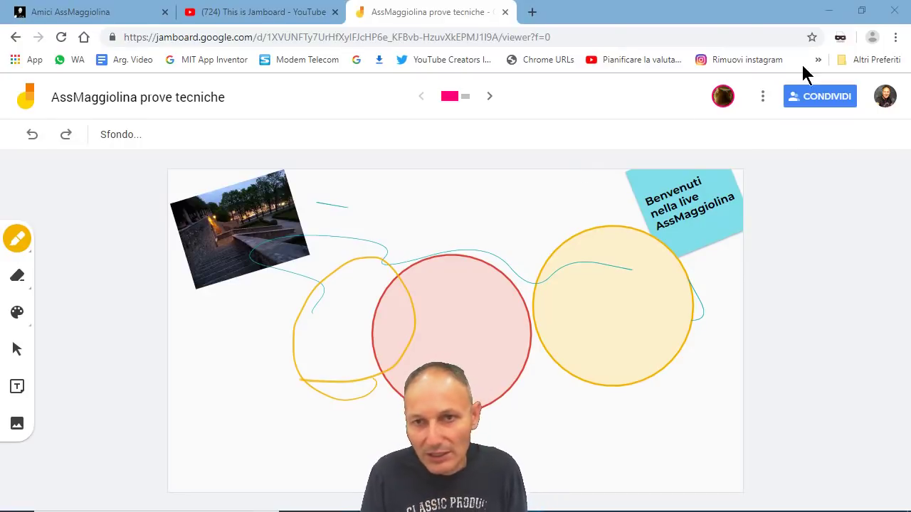
Step: Open a new tab, browse the Google apps list, then close the tab to return to Jamboard
left_click(531, 13)
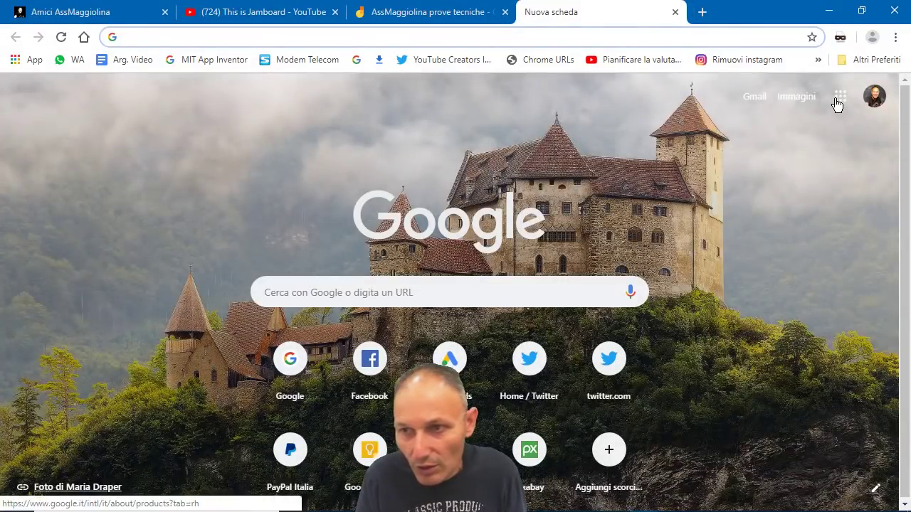
left_click(838, 98)
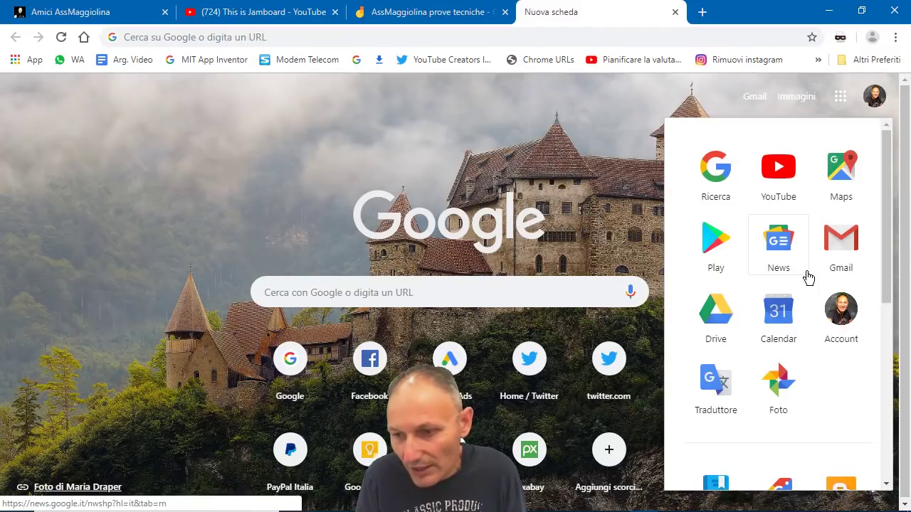
scroll(809, 278, "down", 5)
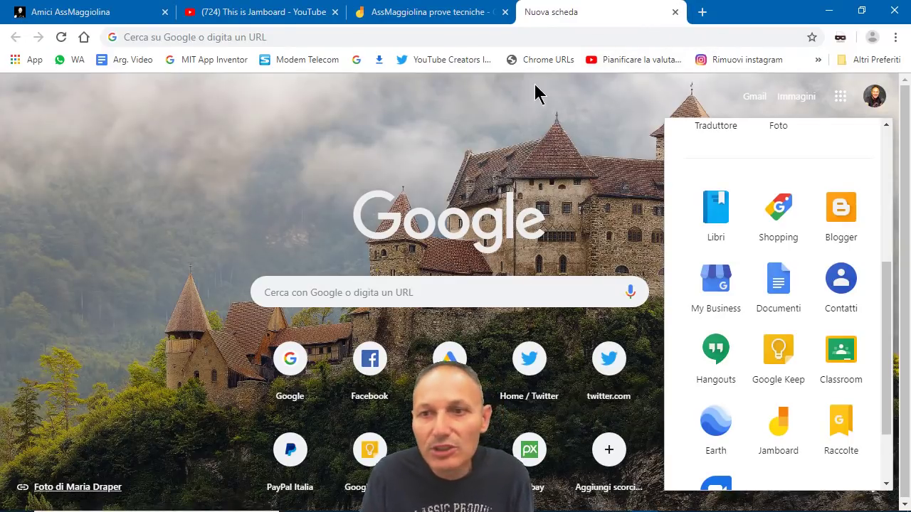
left_click(675, 12)
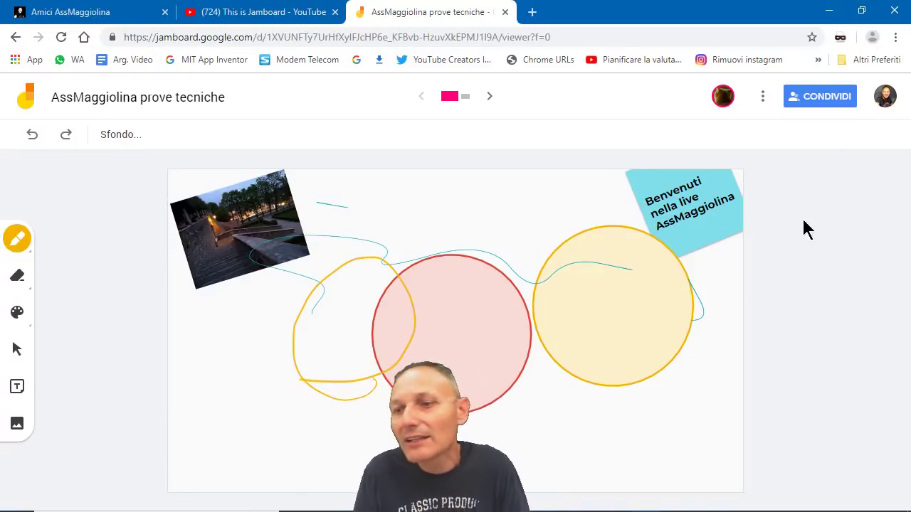
Step: Share the board by entering a collaborator's Gmail address with 'Può modificare' rights and sending the invite
left_click(822, 101)
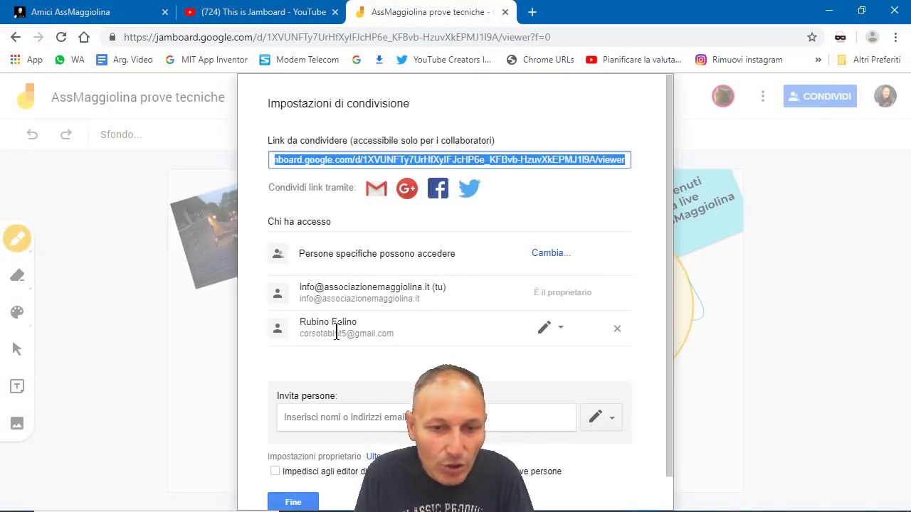
left_click(327, 418)
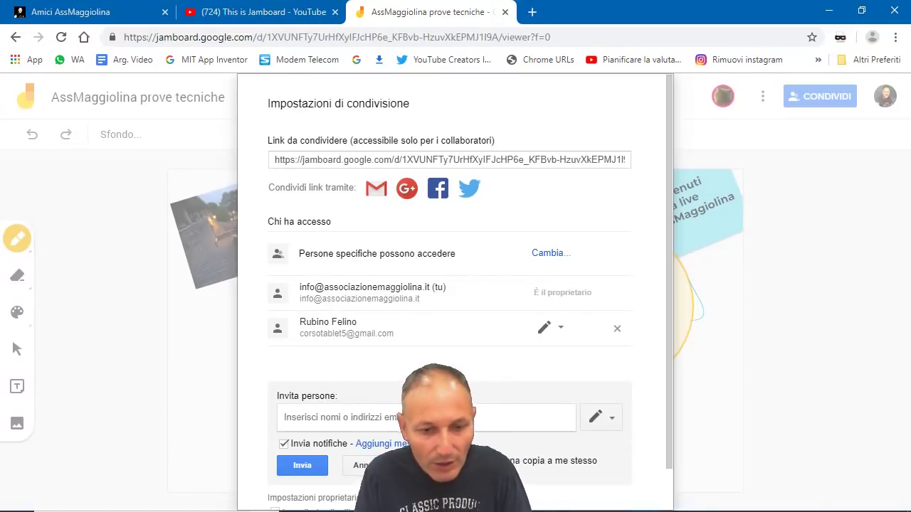
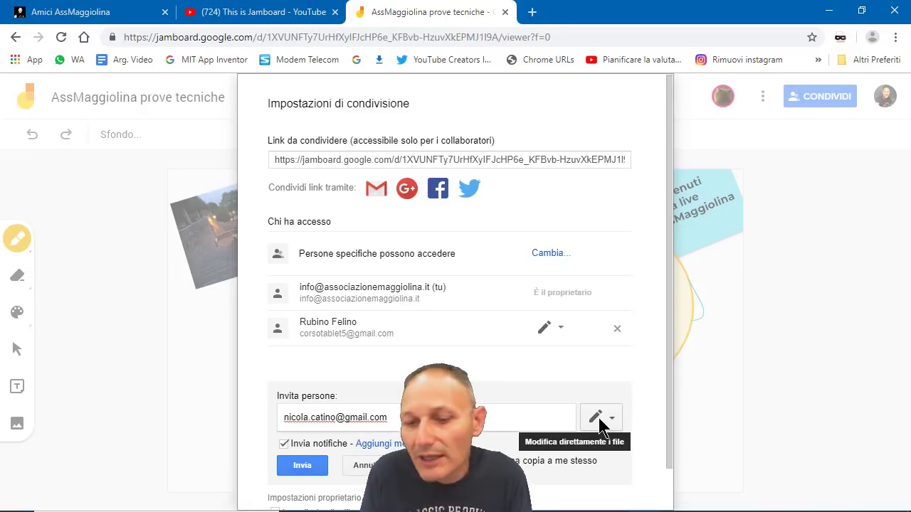
left_click(598, 418)
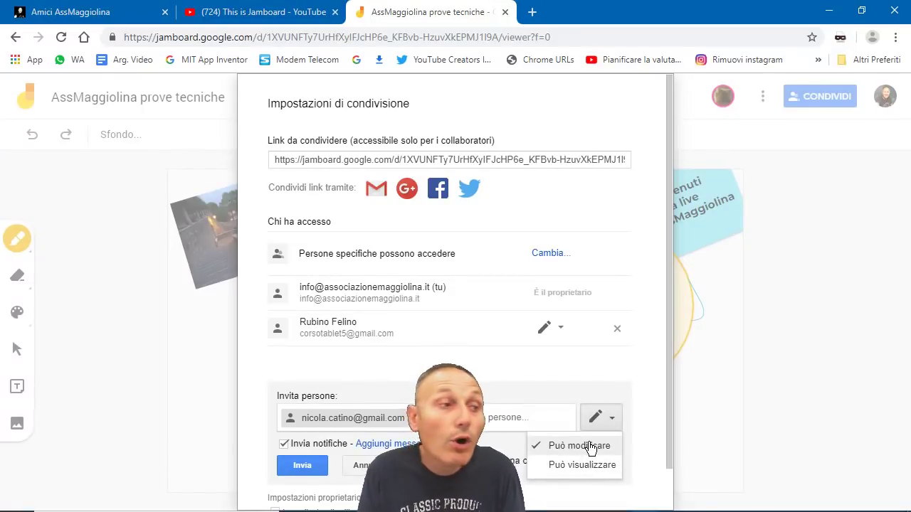
left_click(590, 447)
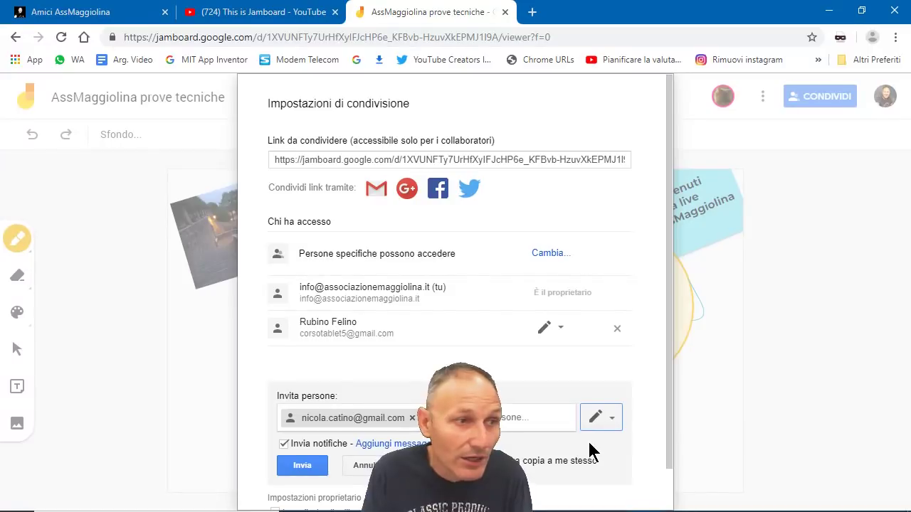
left_click(298, 467)
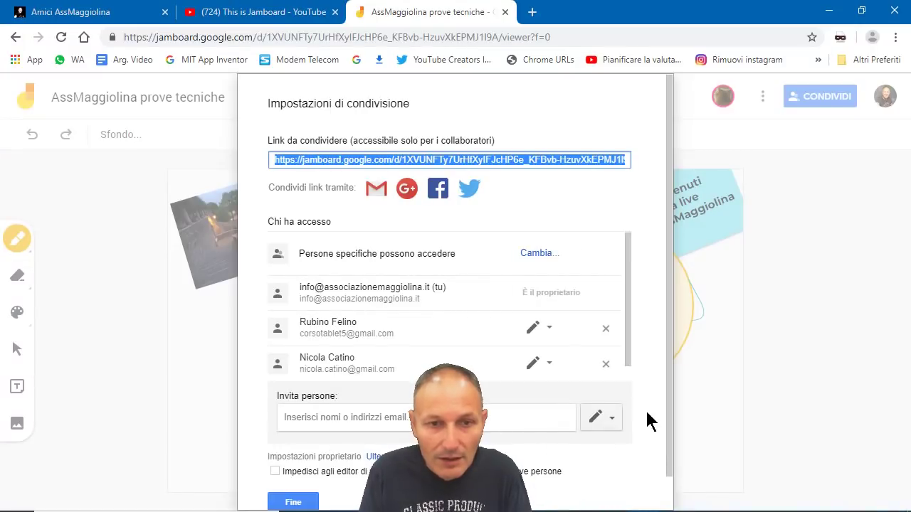
Step: Close the 'Impostazioni di condivisione' dialog with Fine to return to the board's first frame
left_click(294, 502)
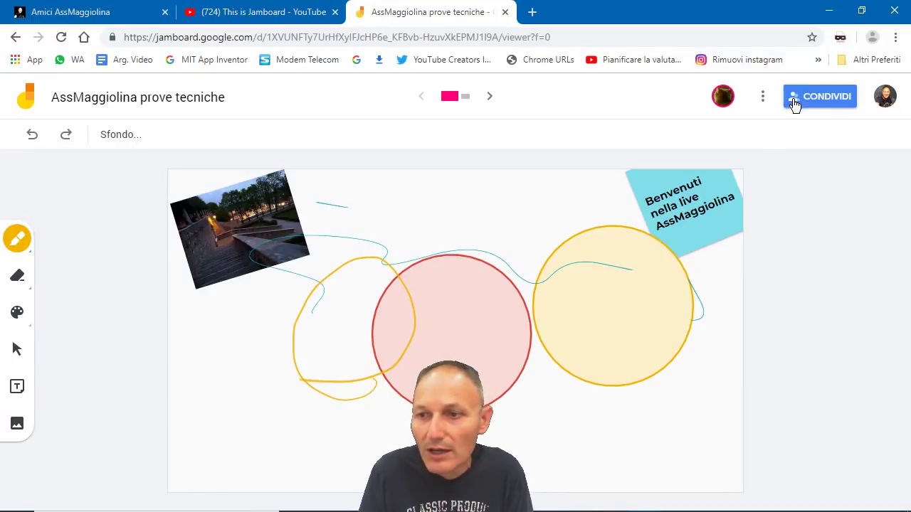
Step: Invite a third collaborator with edit rights by picking their suggested contact and sending the invitation
left_click(792, 99)
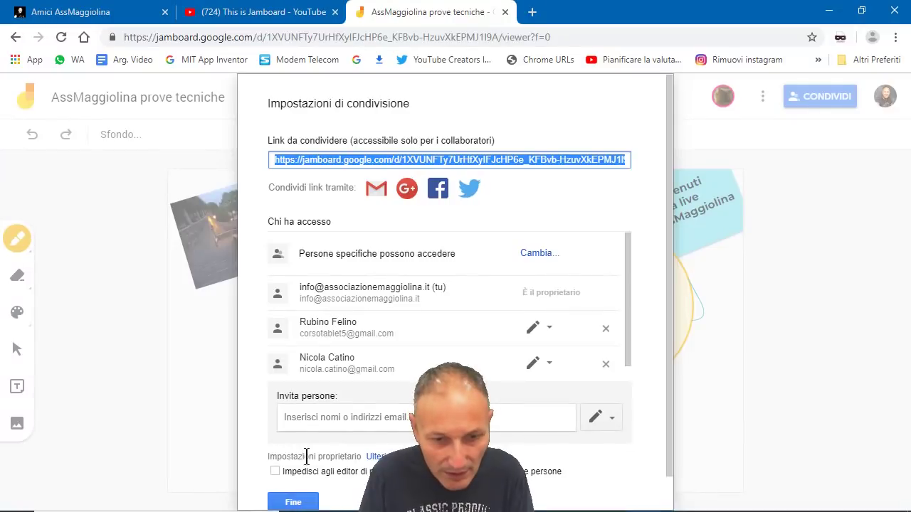
left_click(319, 422)
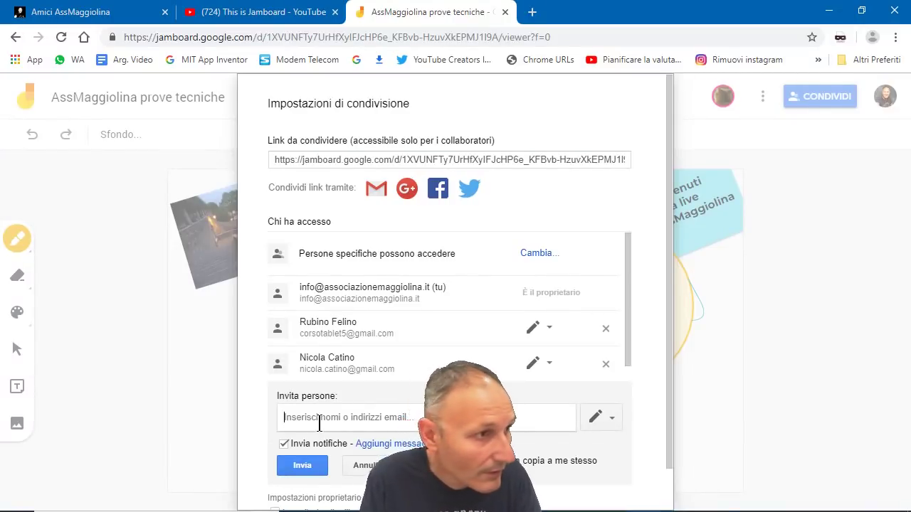
type("sergiol")
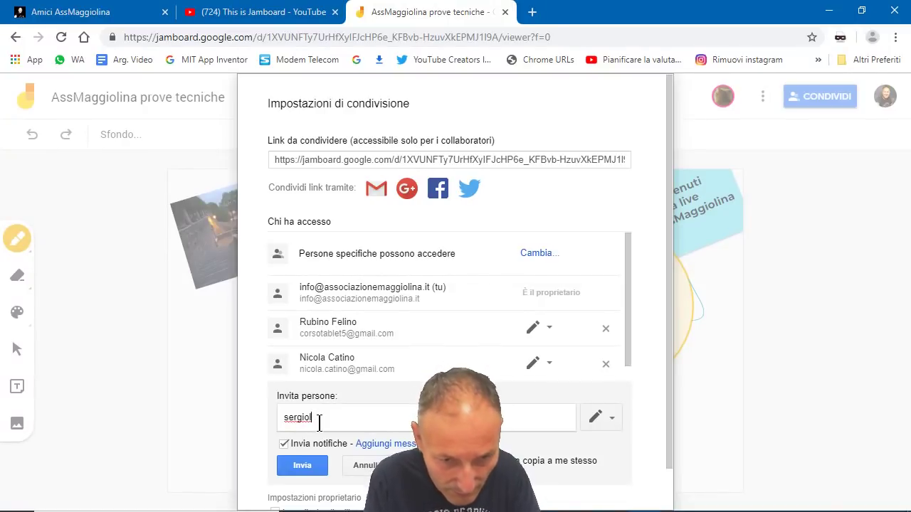
key("BackSpace")
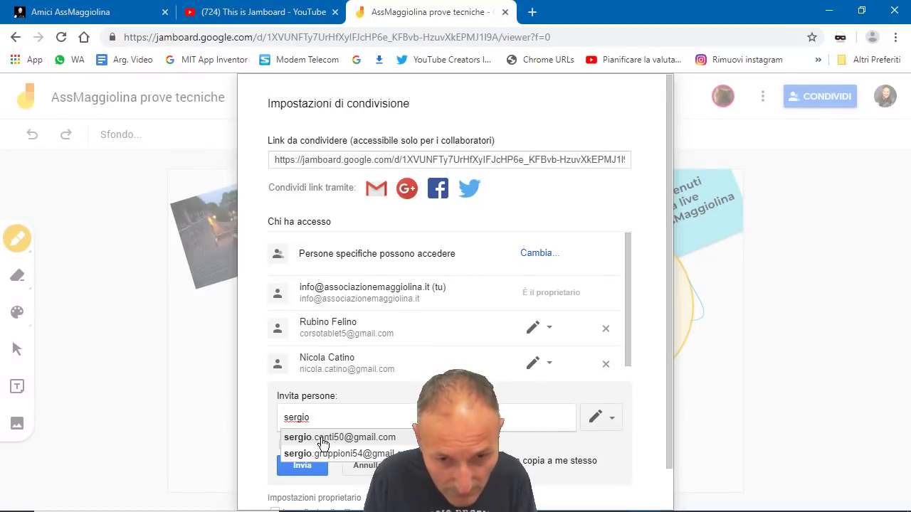
left_click(323, 442)
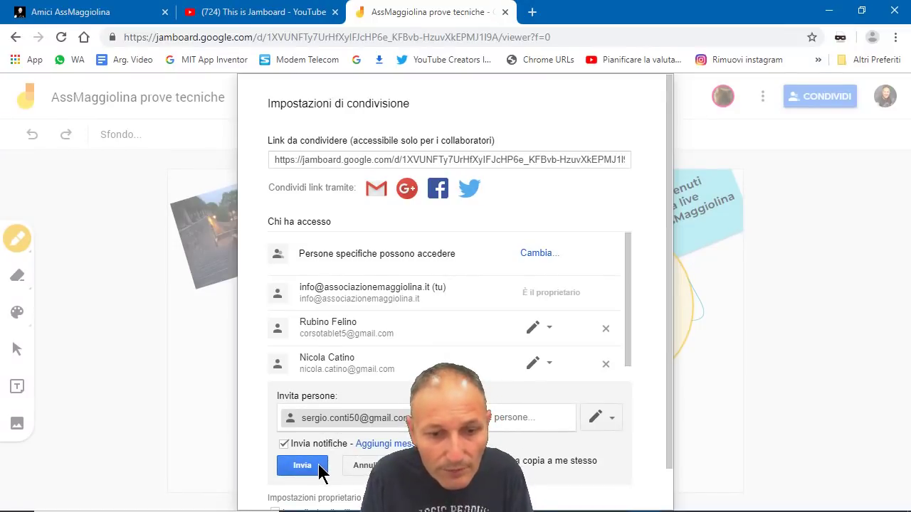
left_click(302, 467)
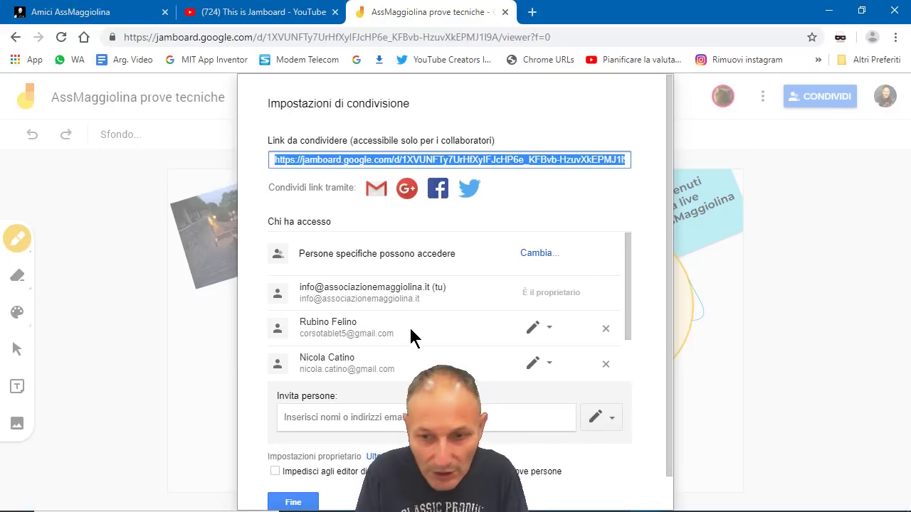
scroll(409, 325, "down", 1)
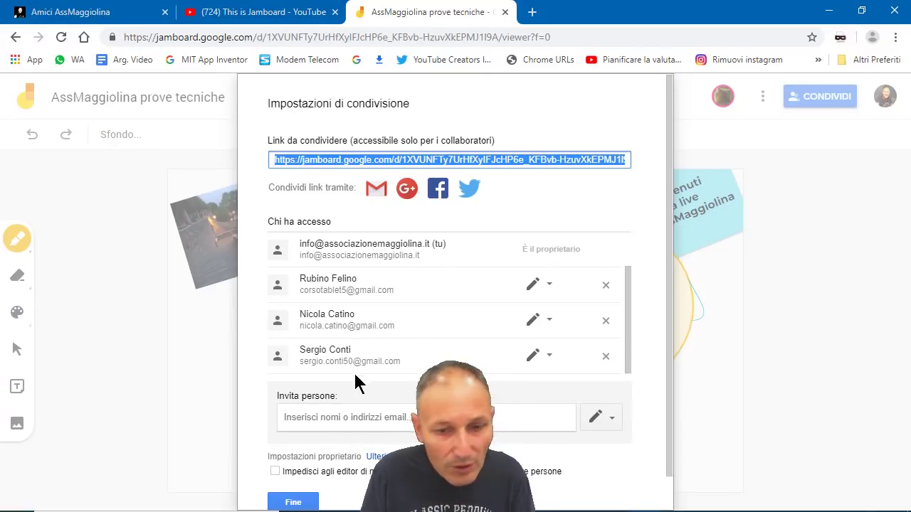
Step: Invite another person by choosing their suggested e-mail address and sending the invitation
left_click(353, 417)
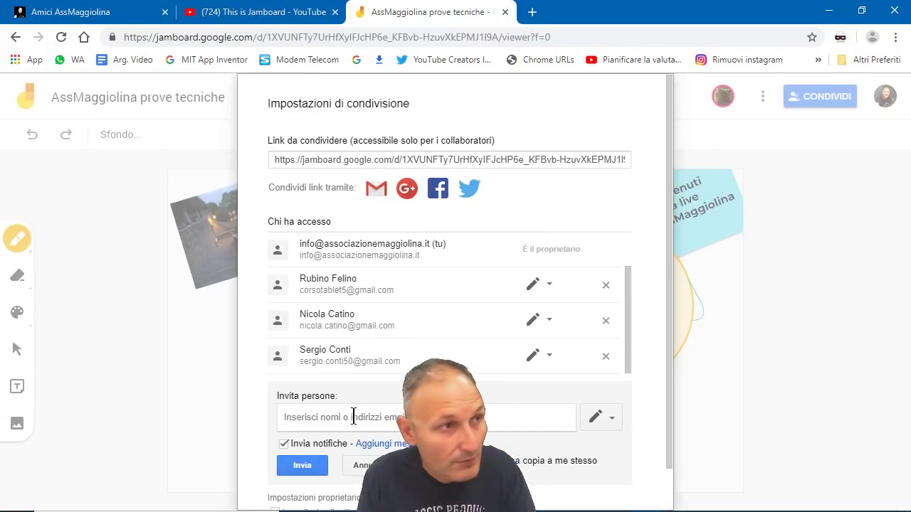
type("riserfato")
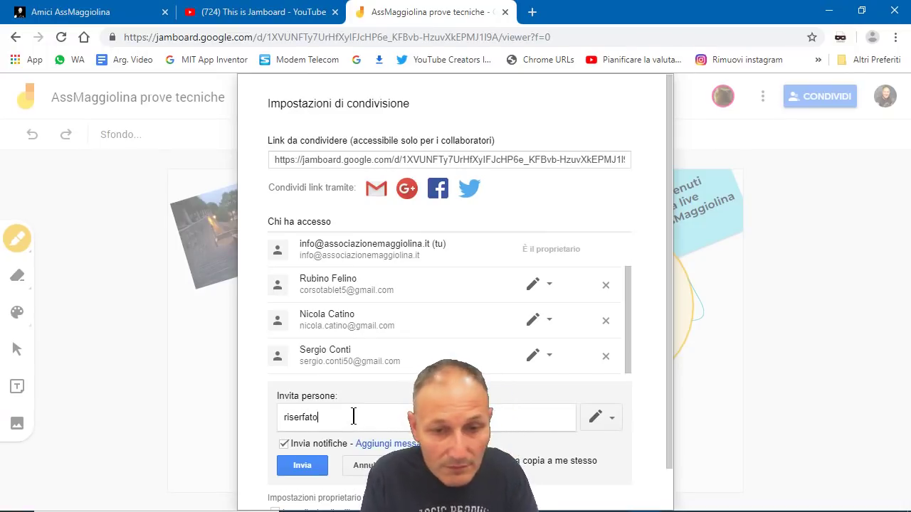
key("BackSpace")
key("BackSpace")
key("BackSpace")
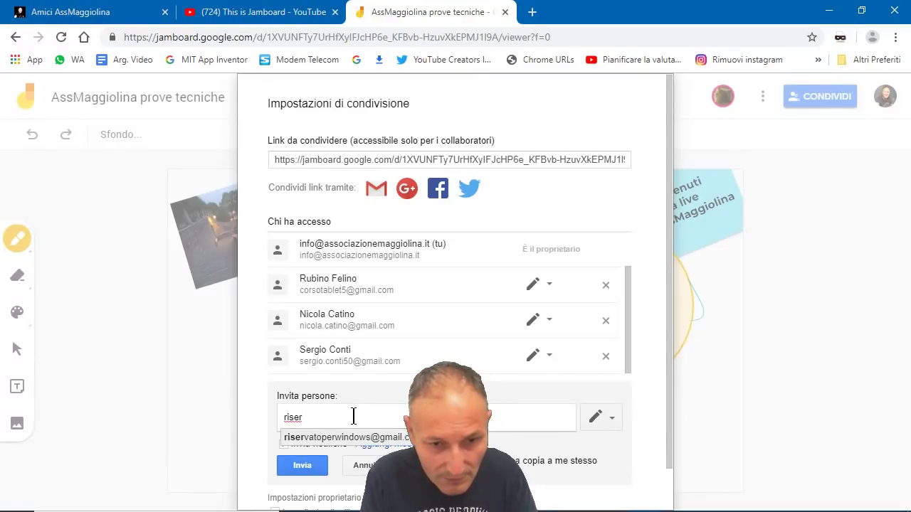
type("vato")
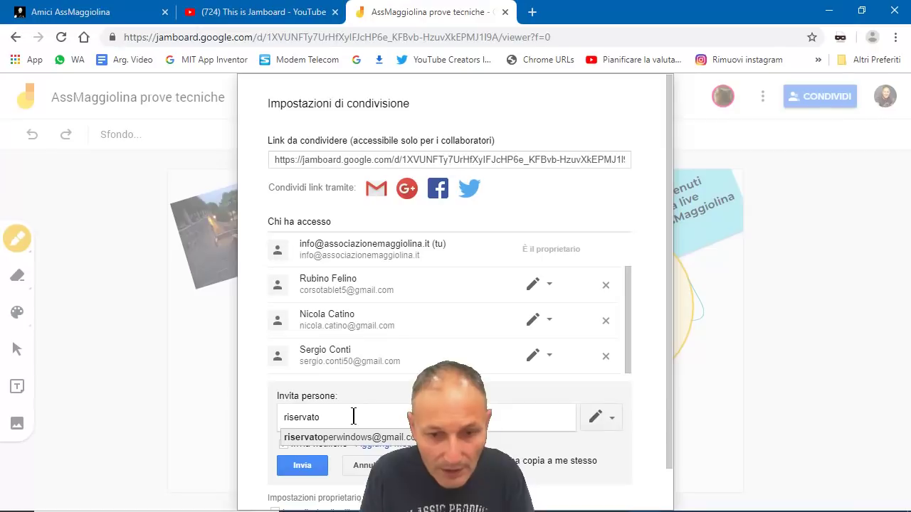
left_click(353, 439)
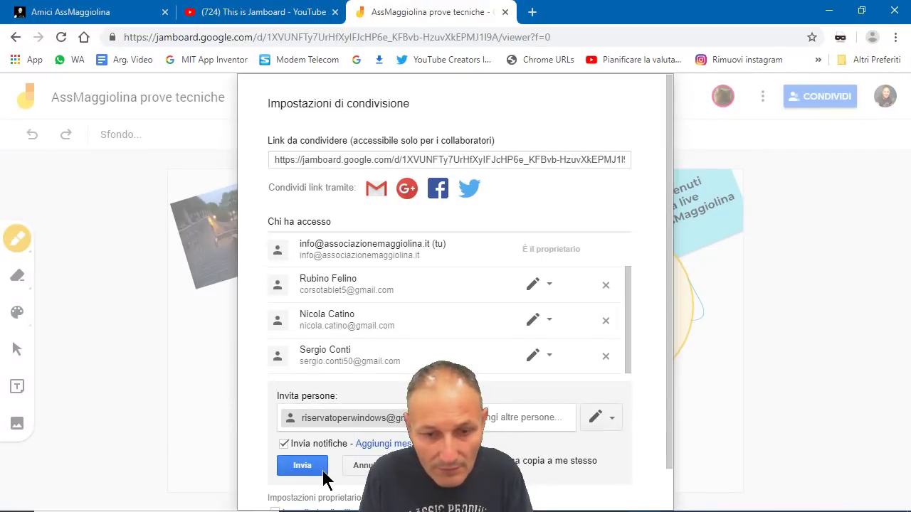
left_click(299, 470)
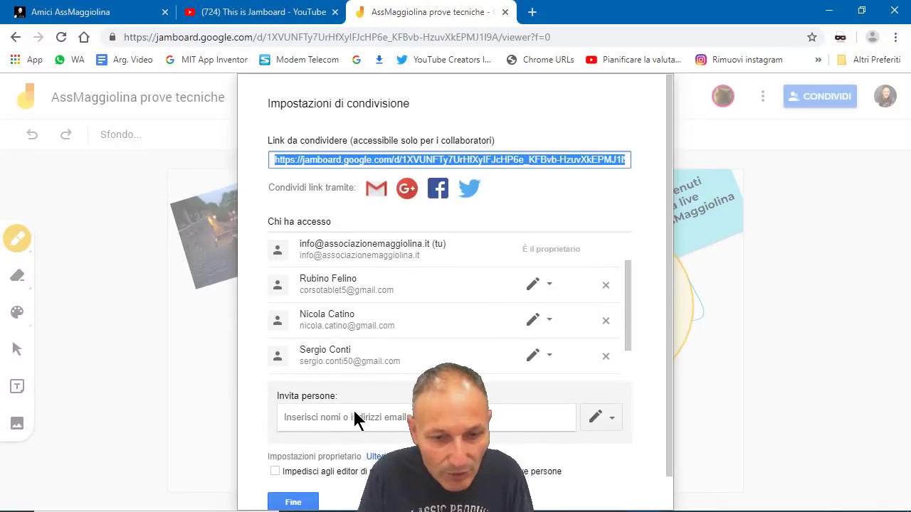
Step: Send an invitation to one more e-mail address, then close the sharing settings with Fine
left_click(353, 418)
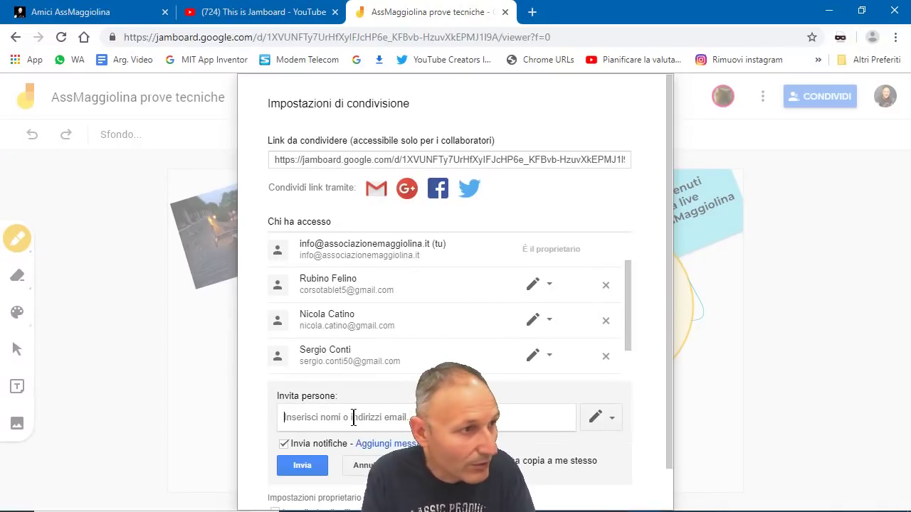
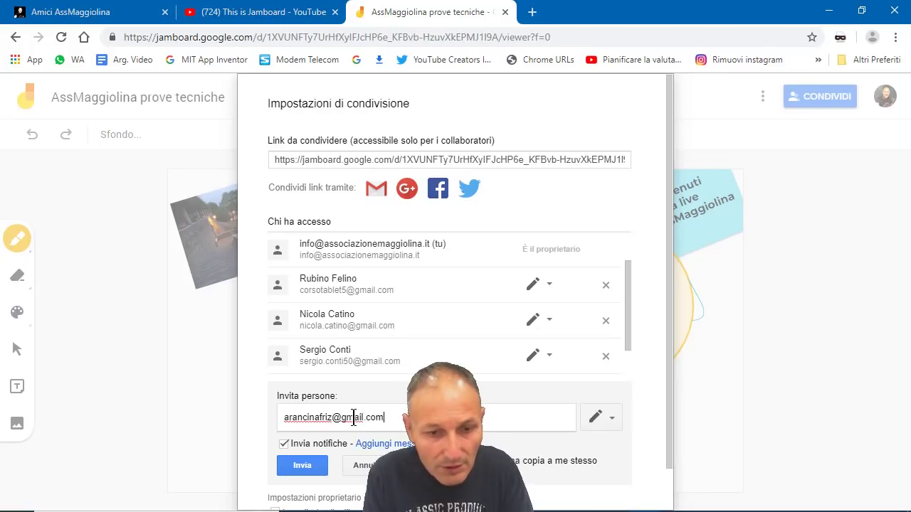
left_click(304, 469)
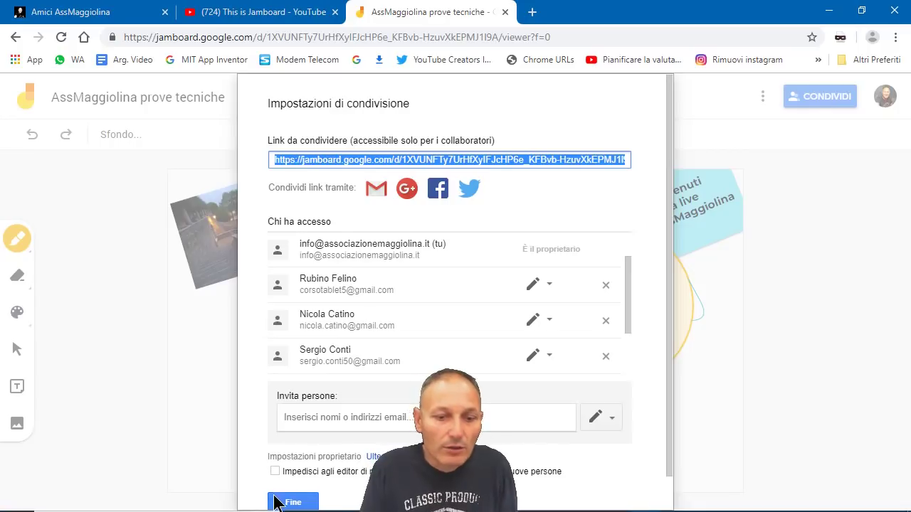
left_click(278, 502)
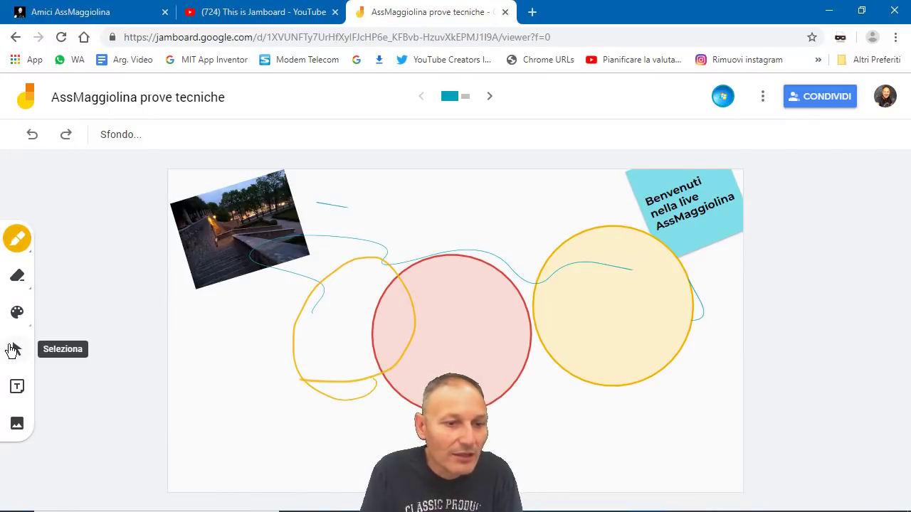
Step: With Seleziona, drag the red circle up-left toward the photo, place the yellow circle beside it, and deselect
left_click(15, 349)
left_click_drag(465, 315, 407, 236)
left_click(625, 315)
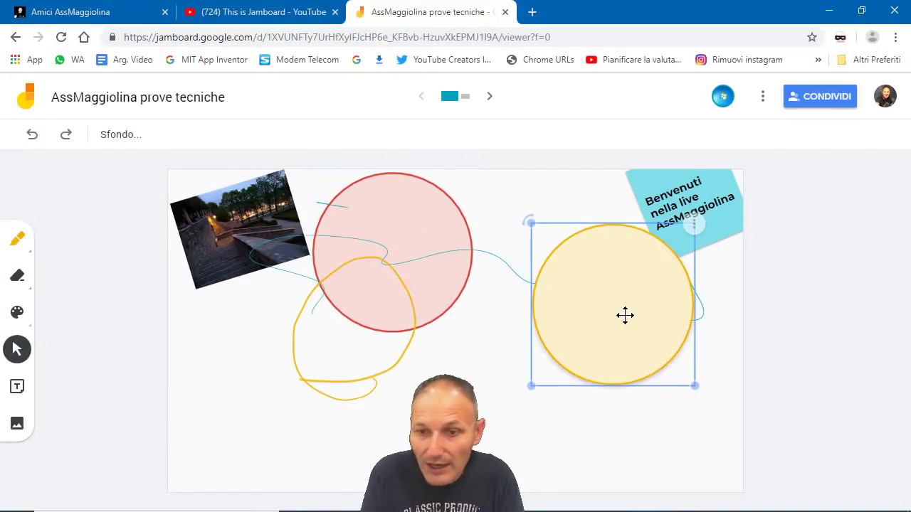
left_click_drag(624, 306, 548, 254)
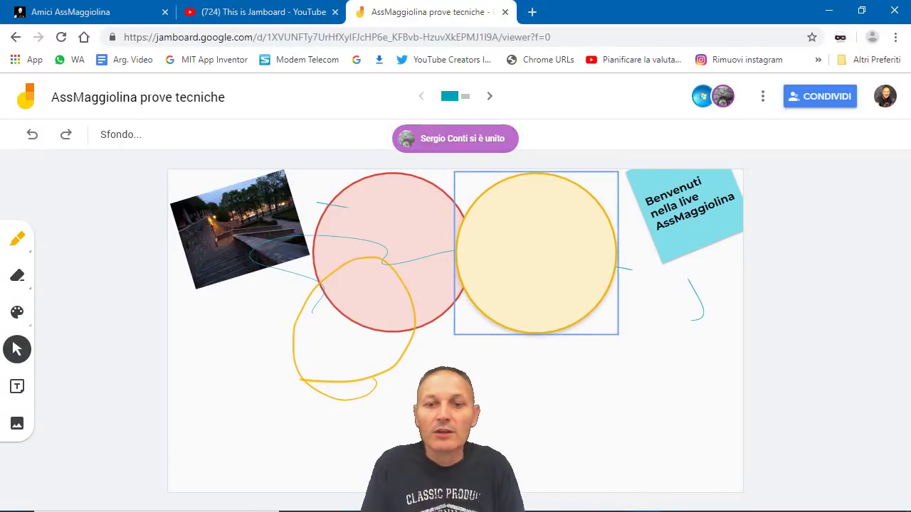
left_click(526, 466)
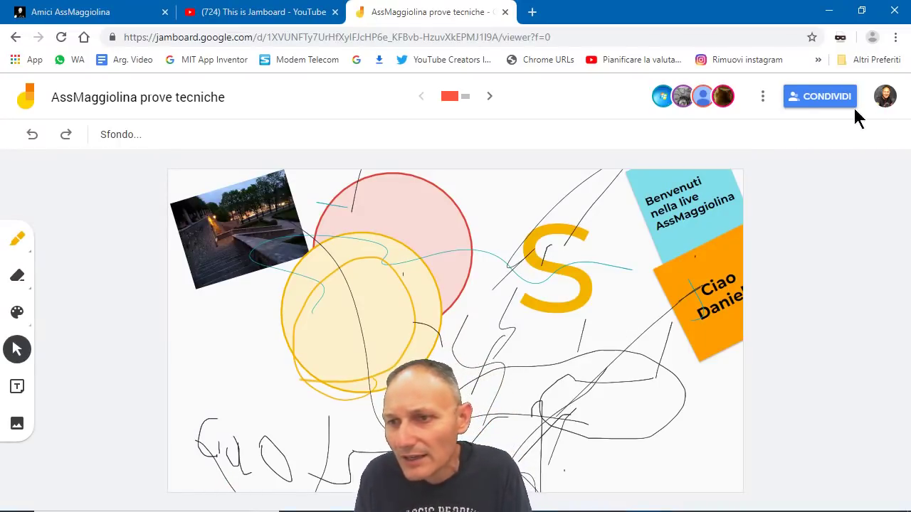
left_click(796, 100)
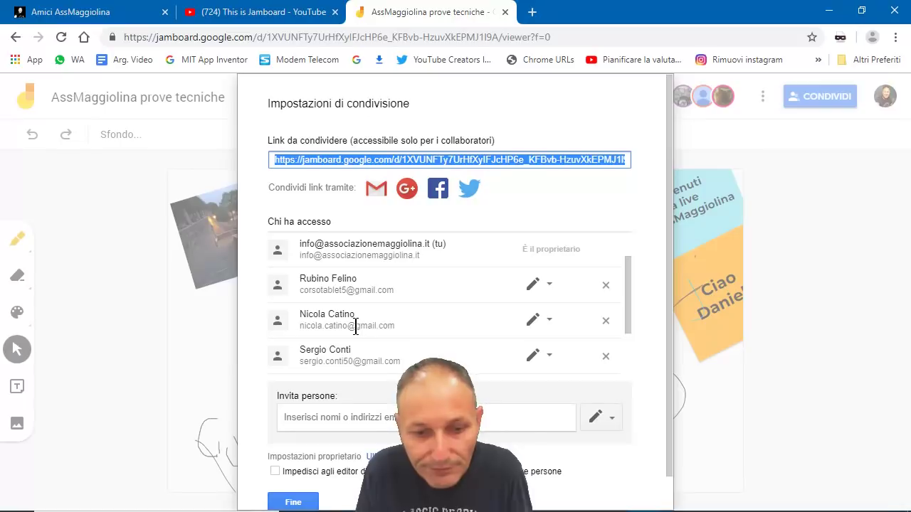
left_click(284, 494)
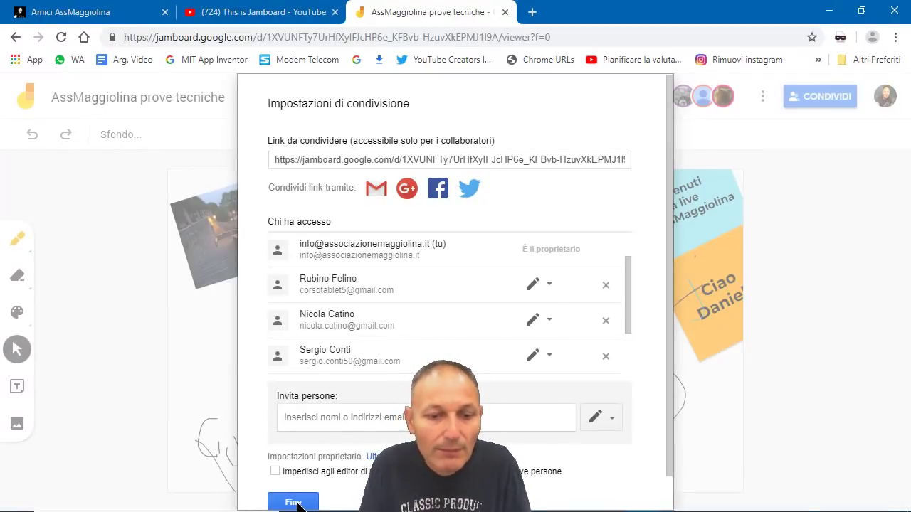
left_click(296, 503)
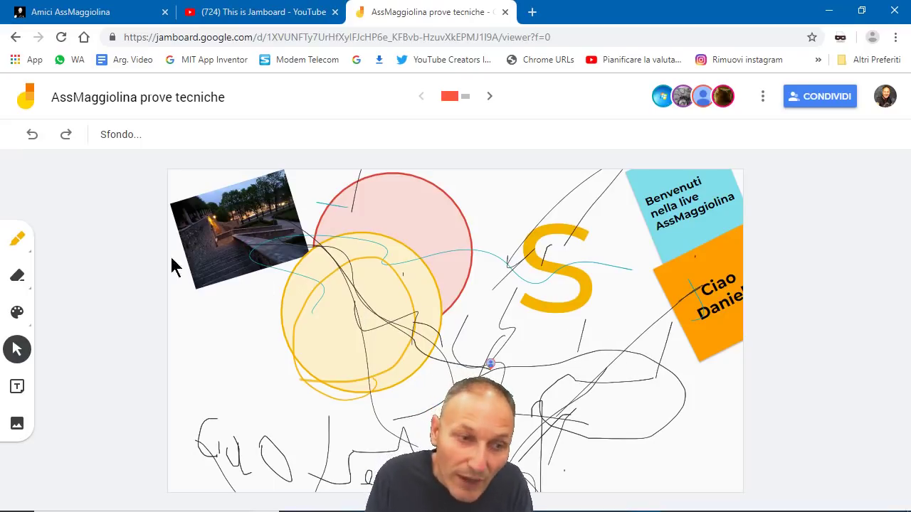
left_click(17, 276)
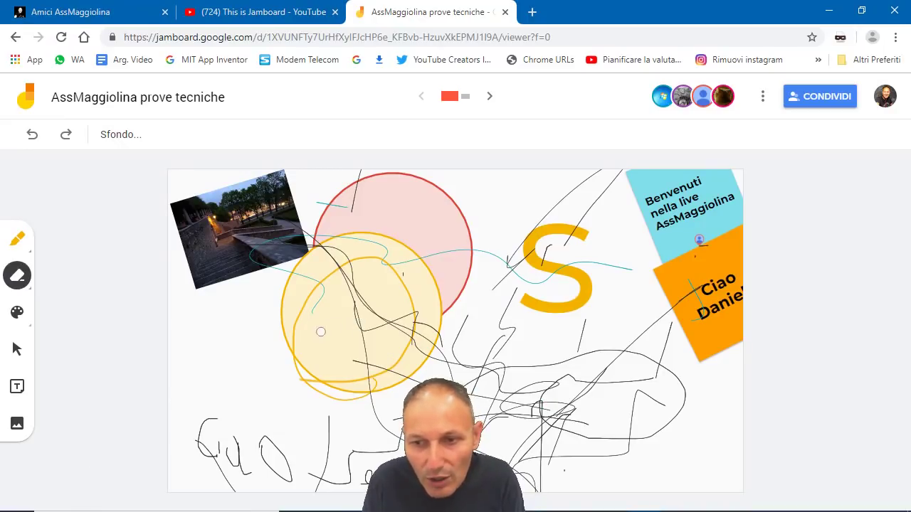
left_click(30, 288)
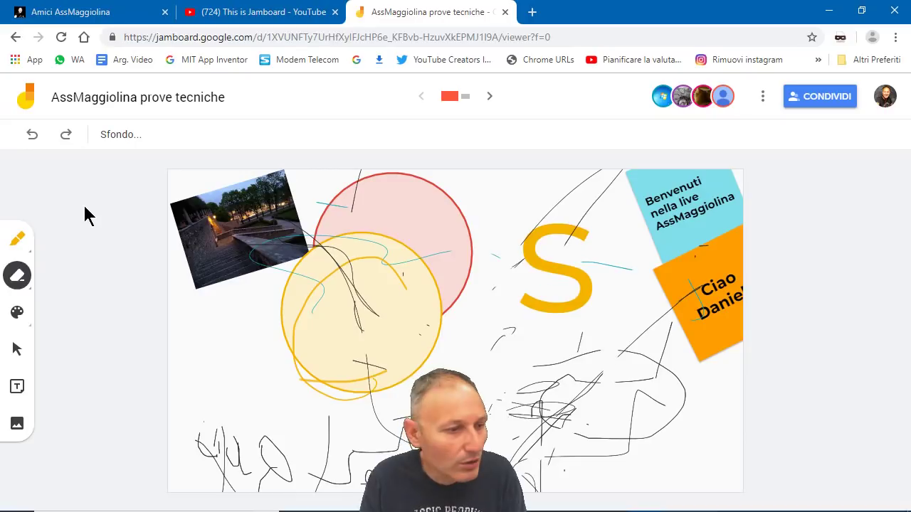
mouse_move(441, 506)
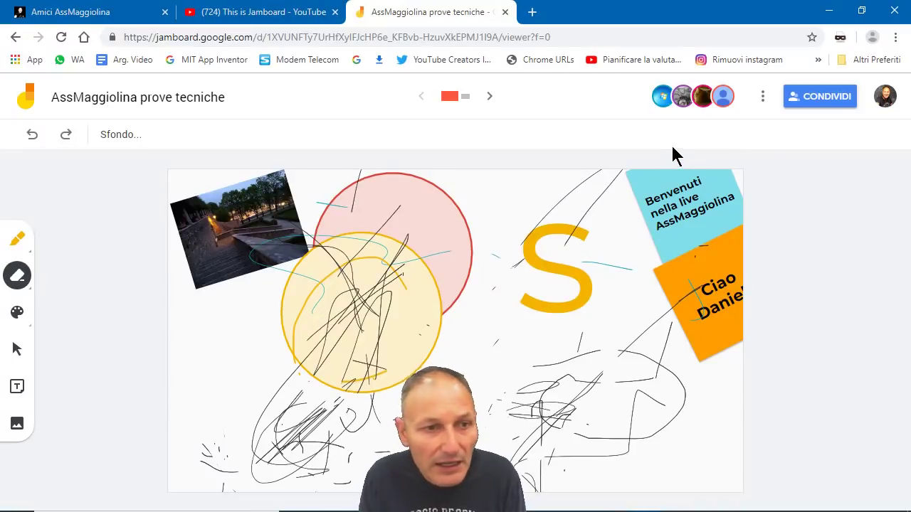
left_click(763, 100)
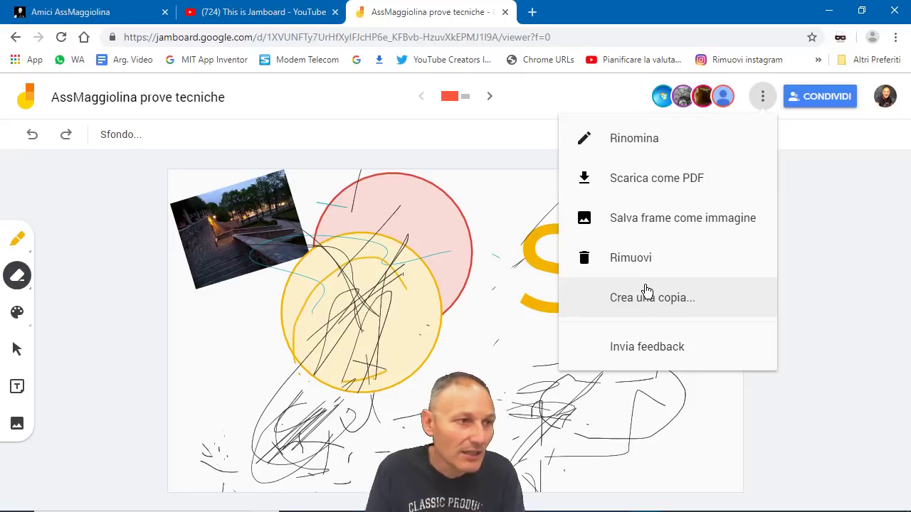
left_click(802, 254)
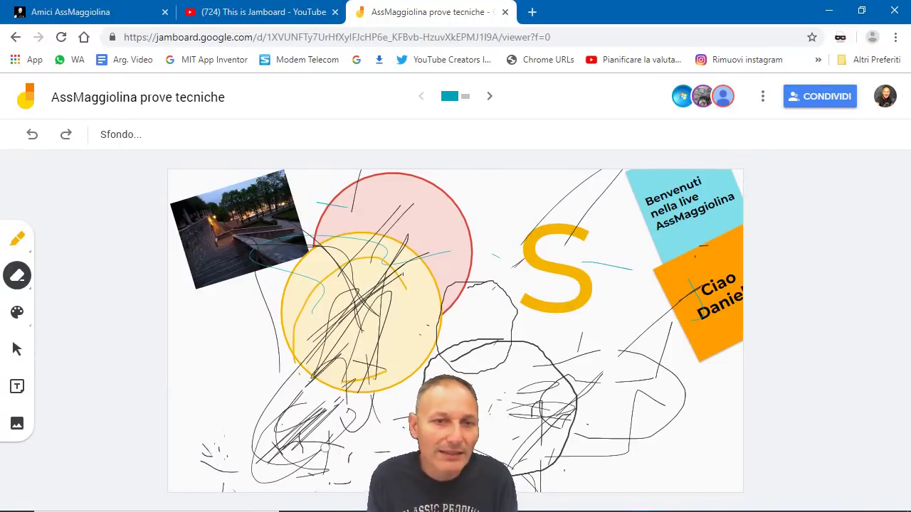
Step: Erase the scribbles and grey stroke below the circles, then minimise Chrome to show the desktop
mouse_move(423, 325)
left_mouse_down()
mouse_move(434, 291)
mouse_move(508, 273)
mouse_move(563, 334)
mouse_move(573, 426)
mouse_move(523, 462)
mouse_move(427, 456)
mouse_move(397, 334)
mouse_move(419, 295)
mouse_move(448, 283)
left_mouse_up()
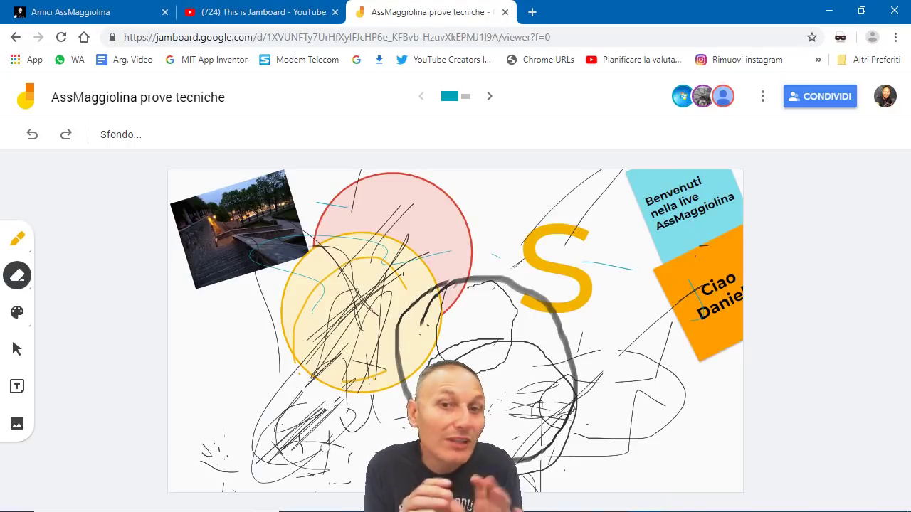
mouse_move(482, 280)
left_mouse_down()
mouse_move(442, 270)
mouse_move(433, 284)
mouse_move(447, 287)
left_mouse_up()
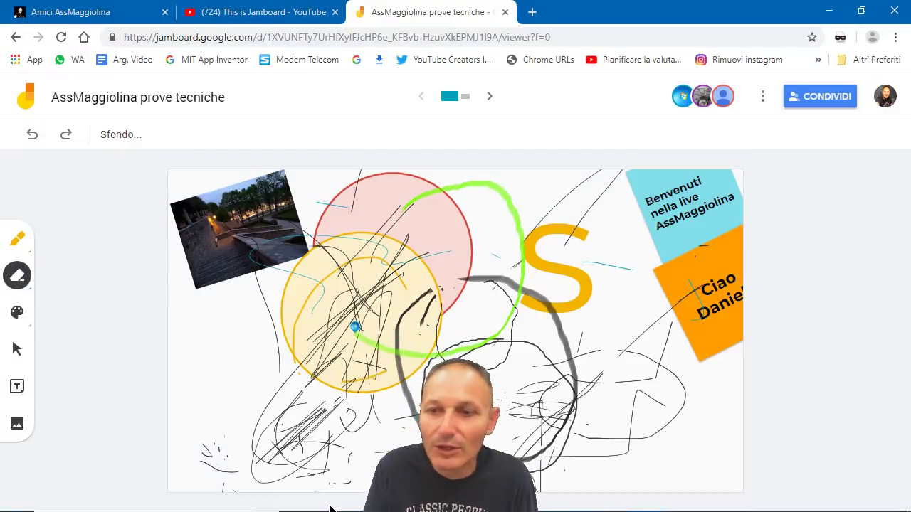
mouse_move(330, 510)
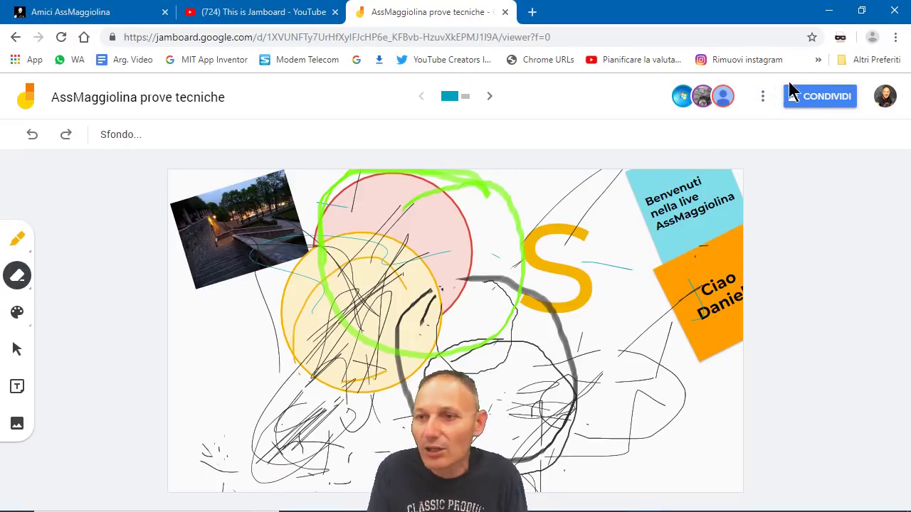
left_click(831, 14)
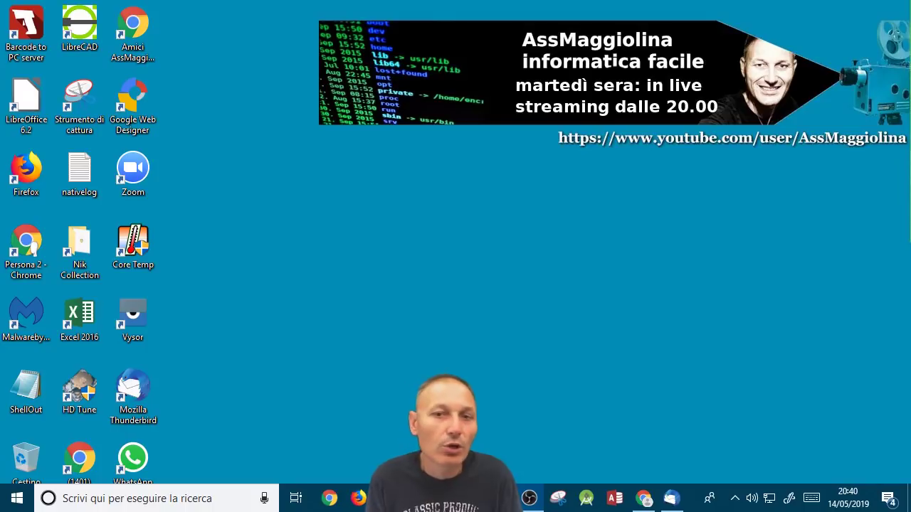
key("super+e")
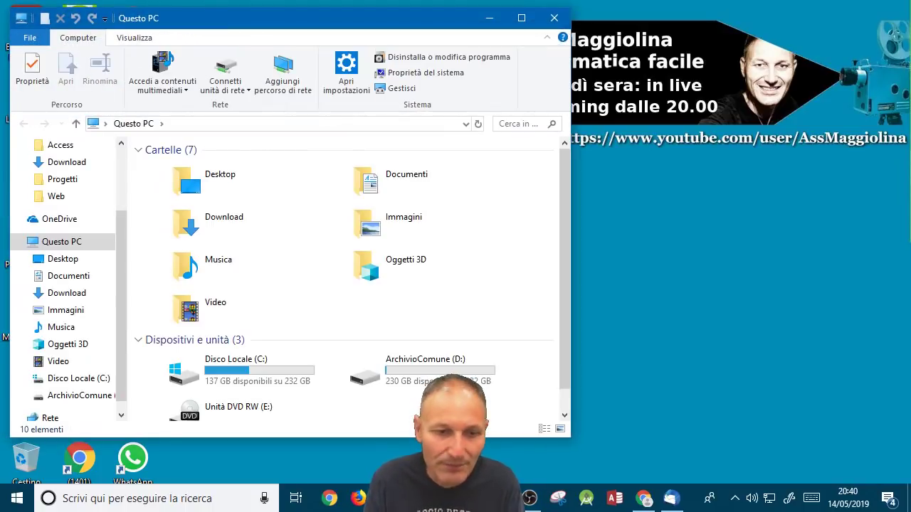
left_click(521, 18)
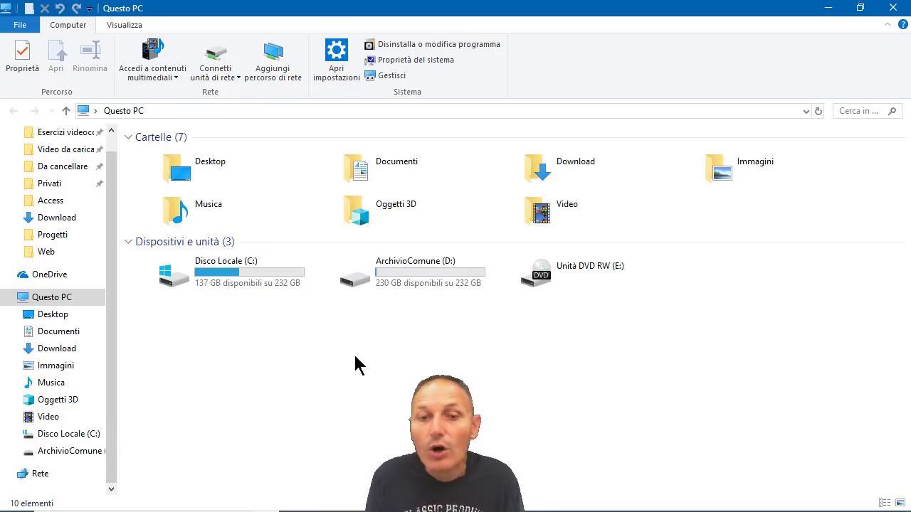
mouse_move(422, 267)
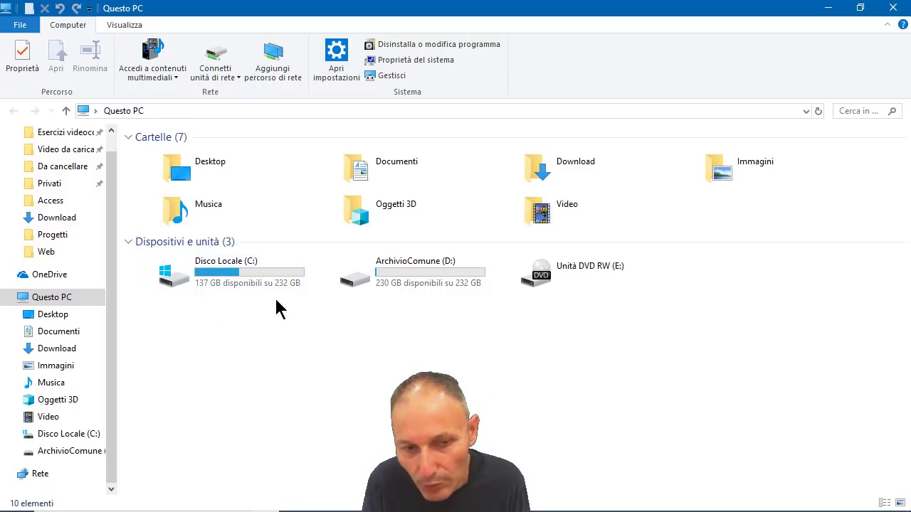
mouse_move(210, 282)
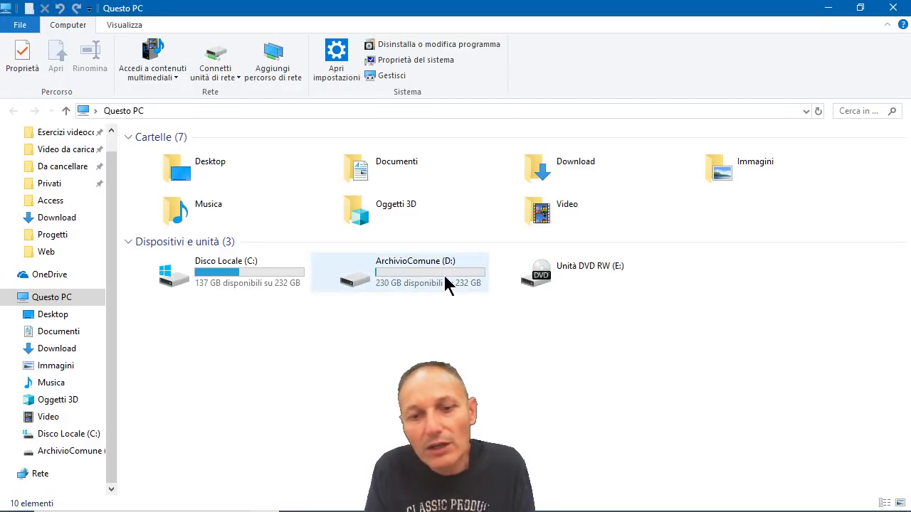
mouse_move(437, 291)
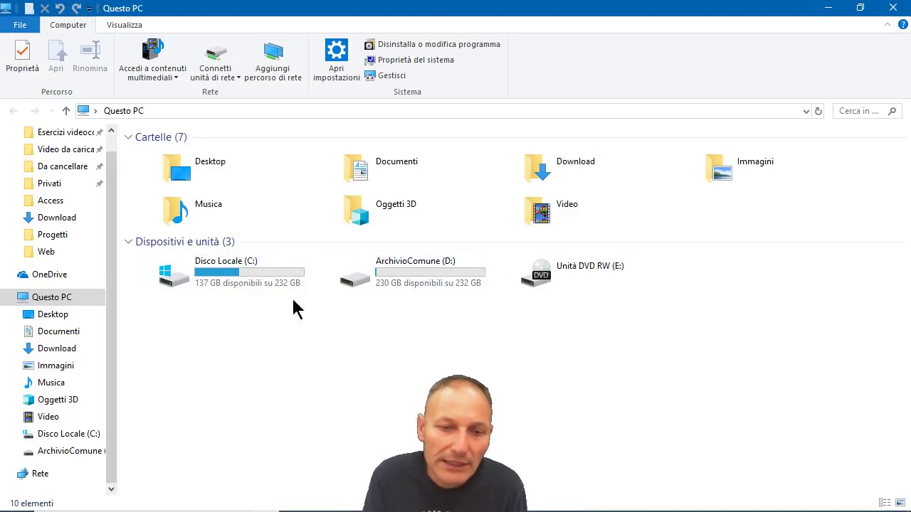
mouse_move(112, 507)
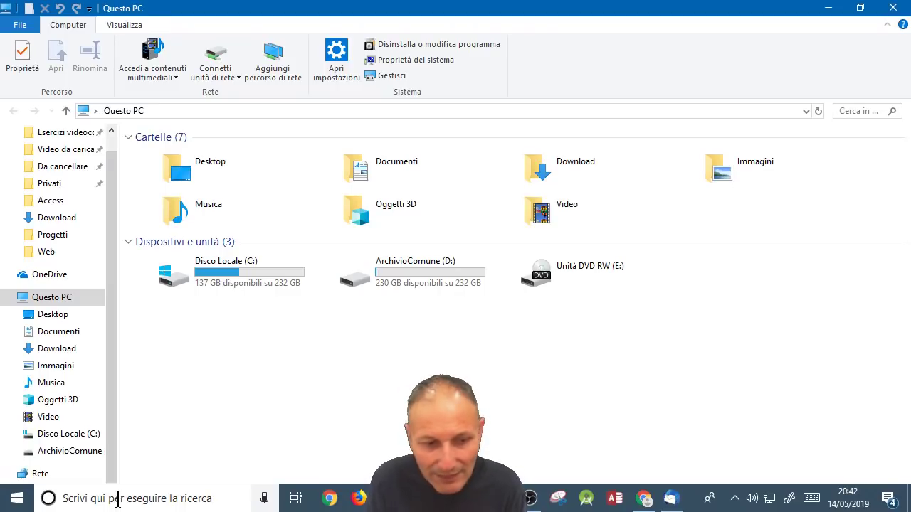
Step: Search Windows for 'partizion' and launch 'Crea e formatta le partizioni del disco rigido'
left_click(117, 499)
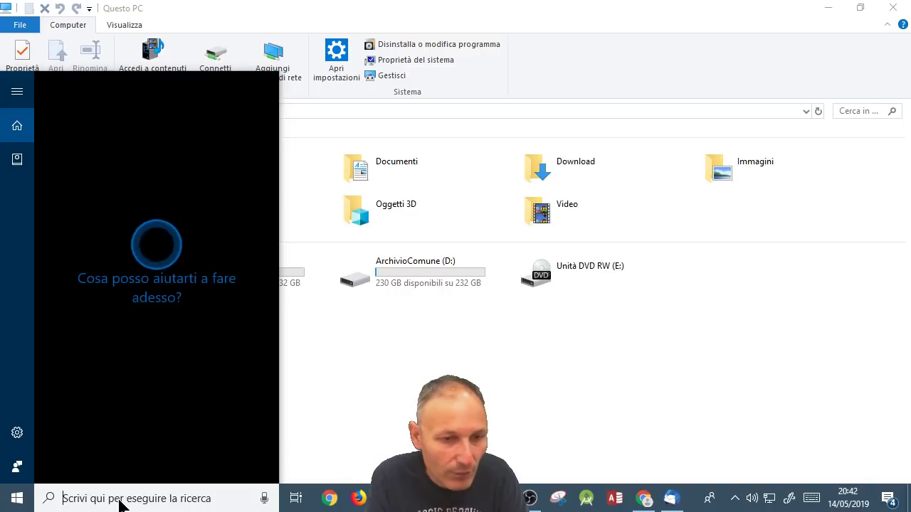
type("pa")
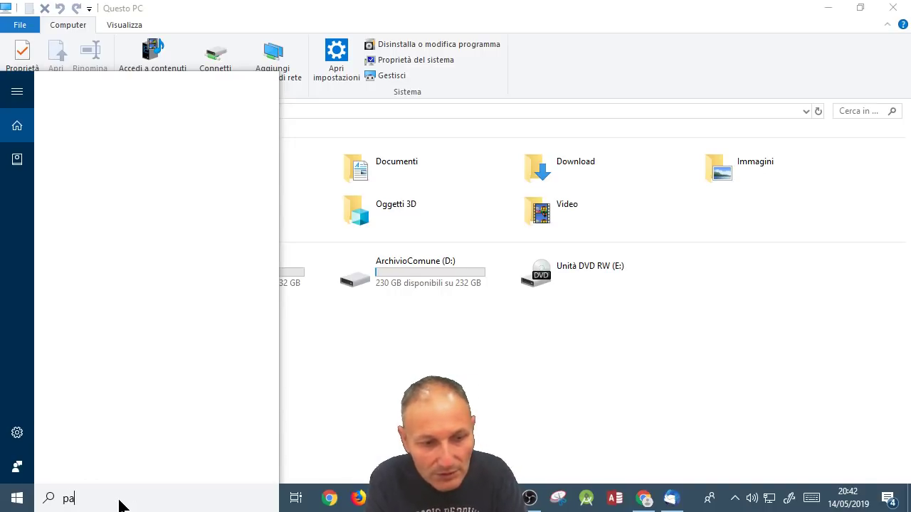
type("rtizion")
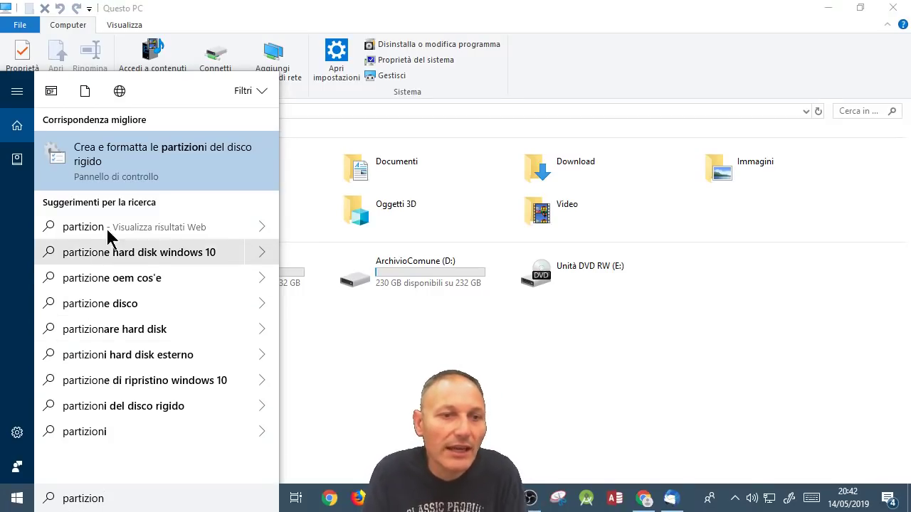
left_click(178, 166)
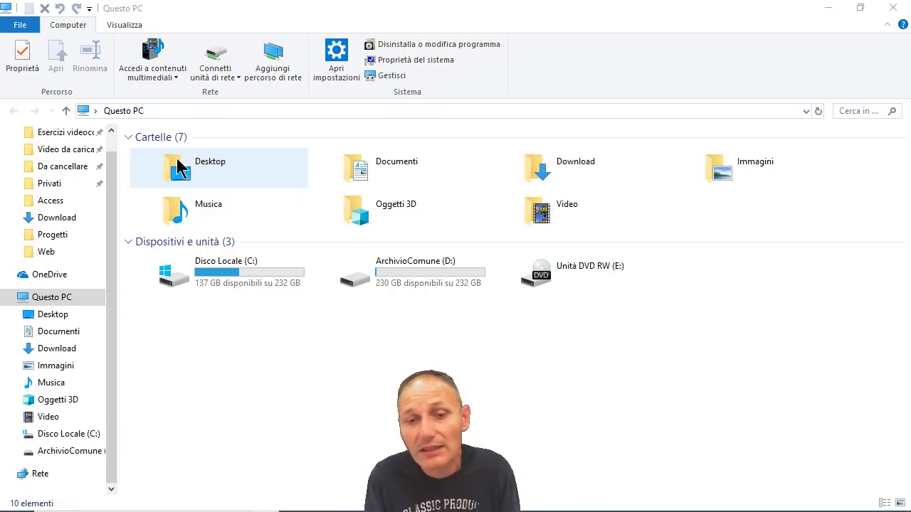
mouse_move(455, 506)
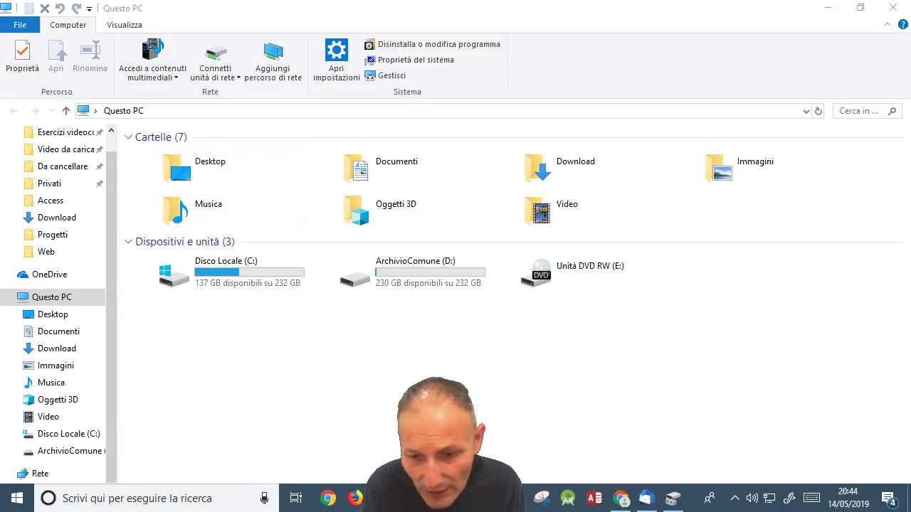
mouse_move(647, 507)
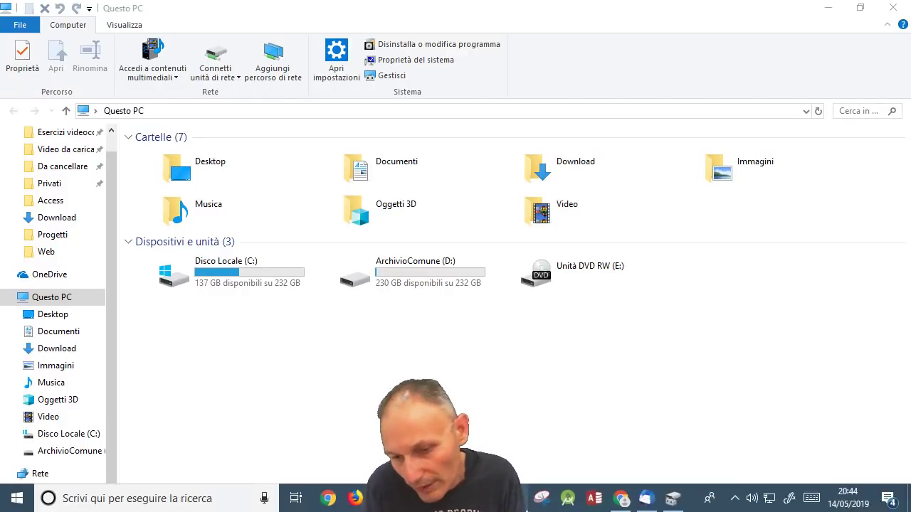
mouse_move(676, 505)
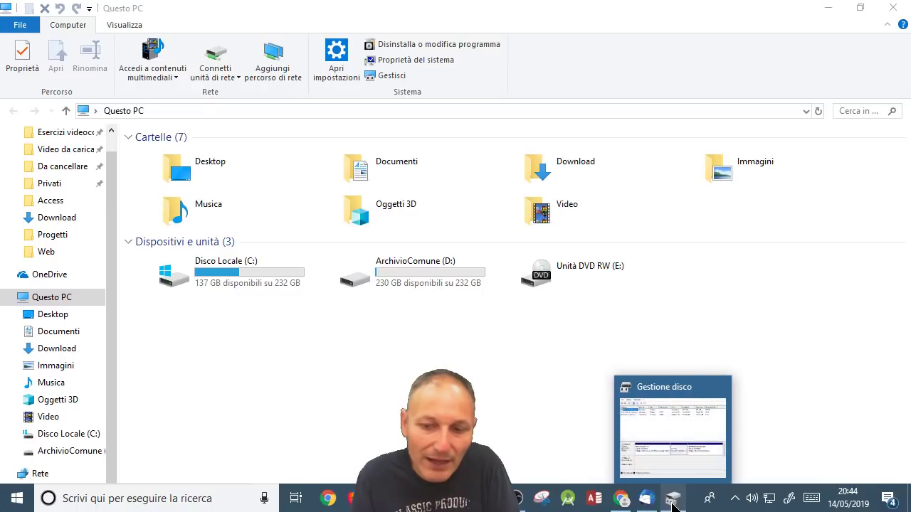
Step: Bring Gestione disco to the front from the taskbar and move its window near the top of the screen
left_click(674, 504)
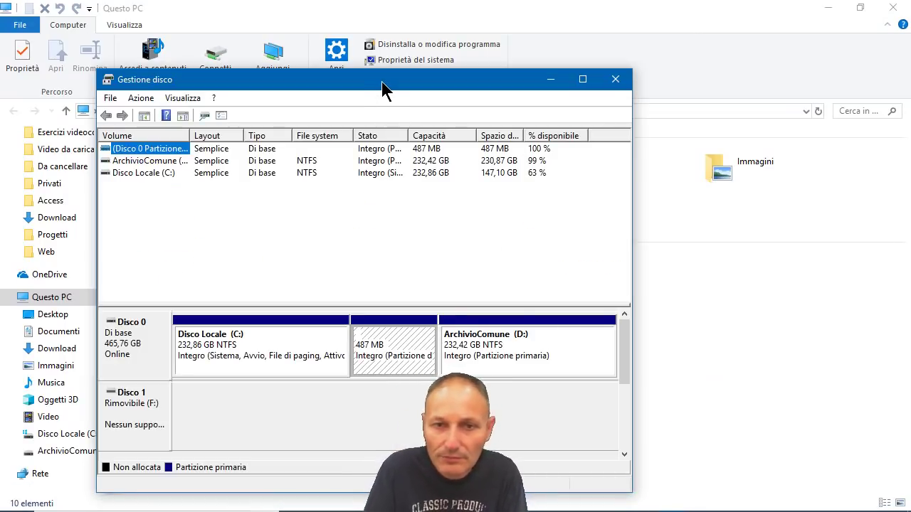
left_click_drag(382, 83, 471, 23)
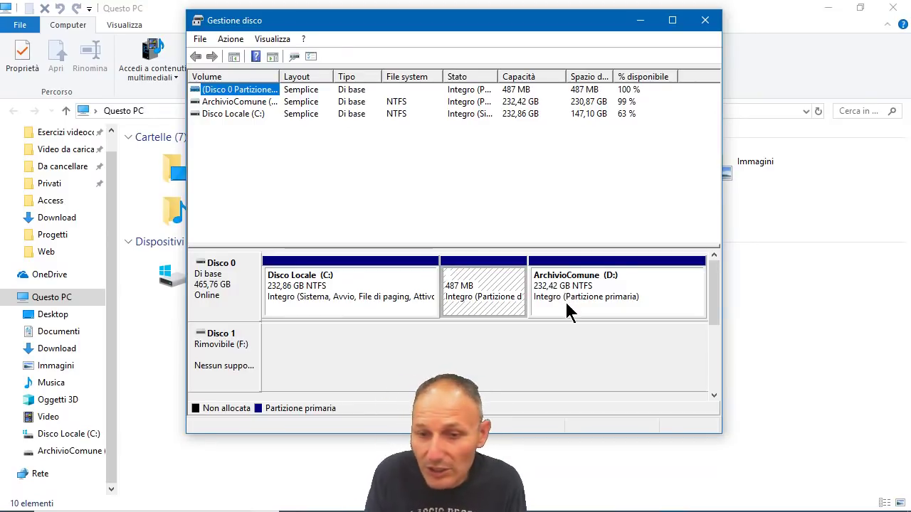
right_click(568, 305)
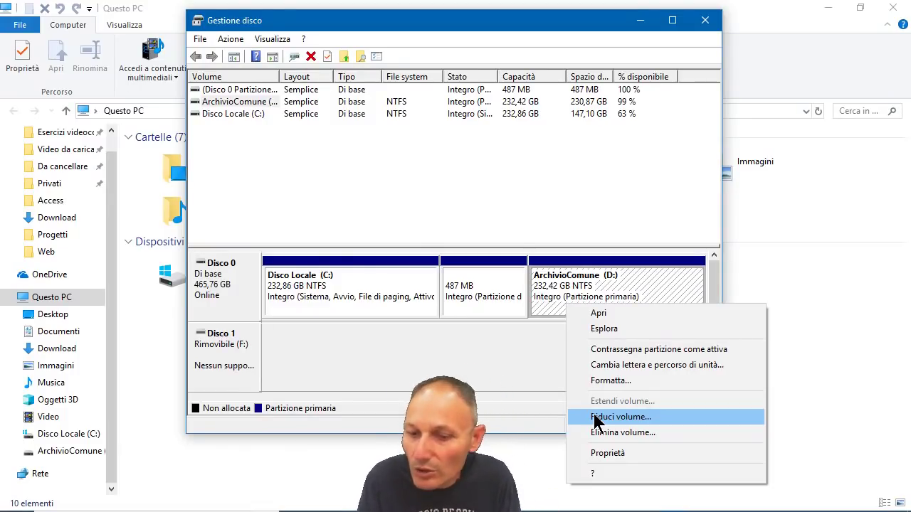
left_click(497, 390)
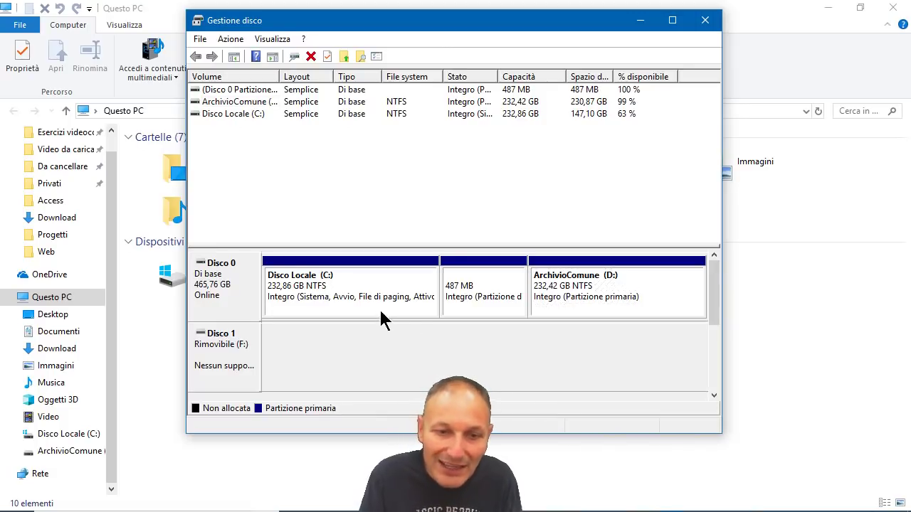
Step: Dismiss the C: partition menu, close Disk Management and Questo PC, and restore Jamboard in Chrome
right_click(365, 272)
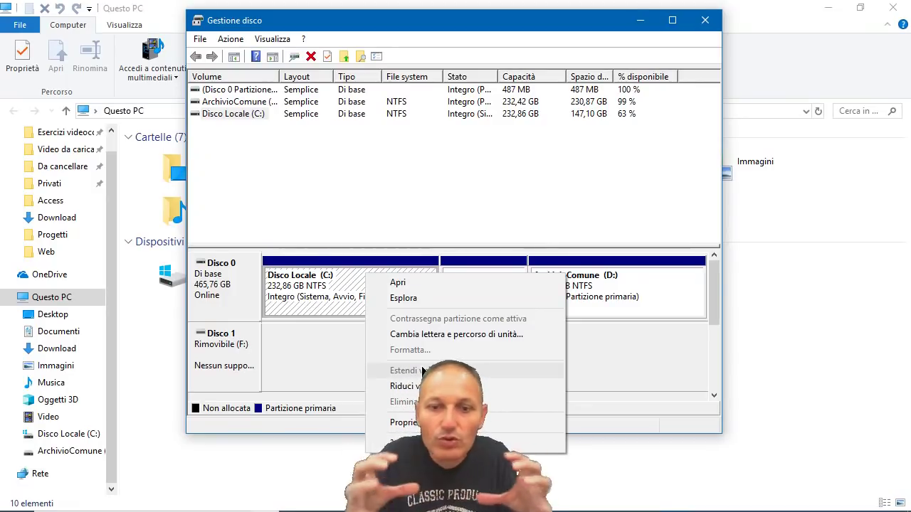
left_click(322, 348)
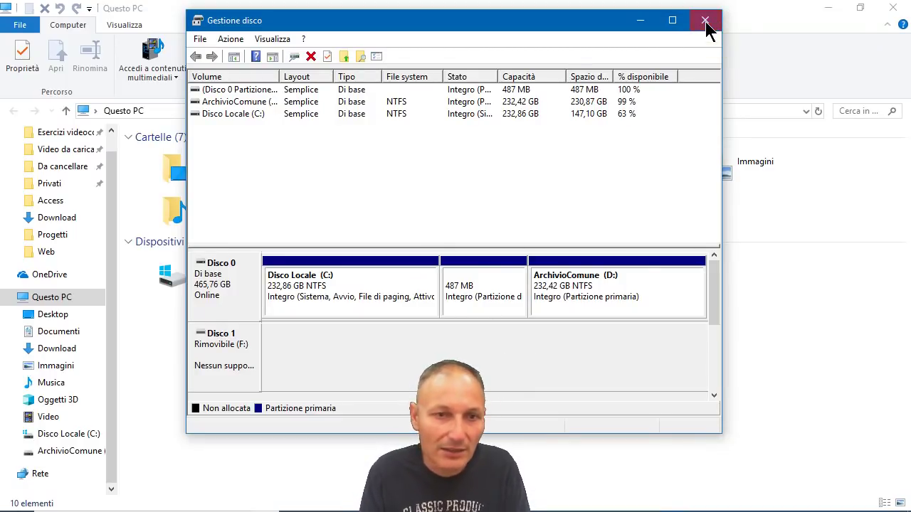
left_click(705, 21)
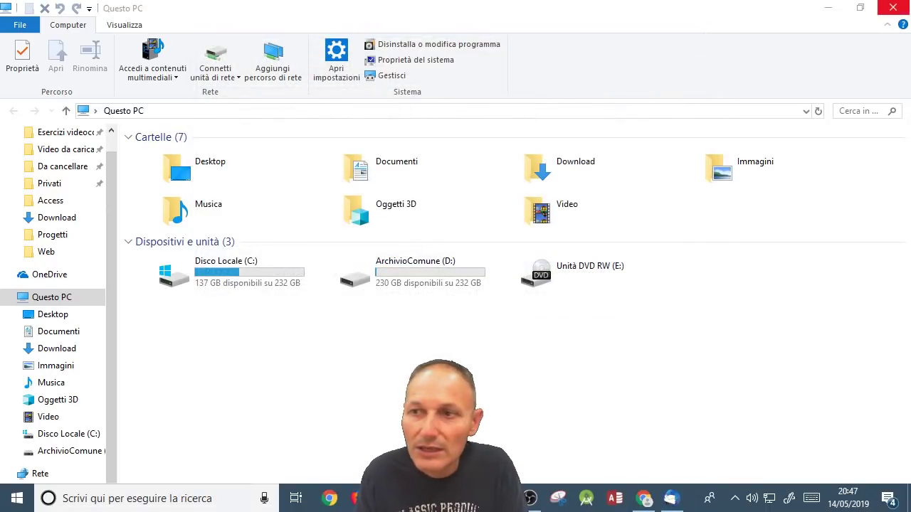
left_click(893, 7)
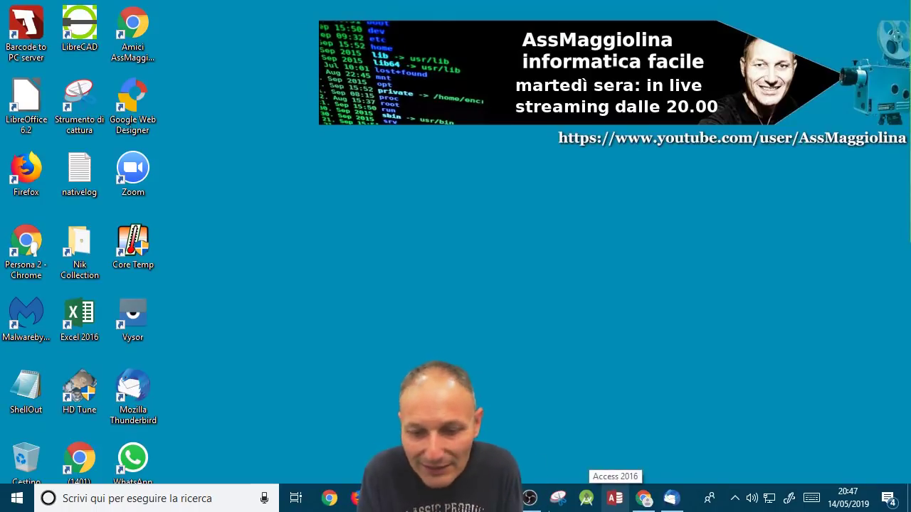
mouse_move(540, 509)
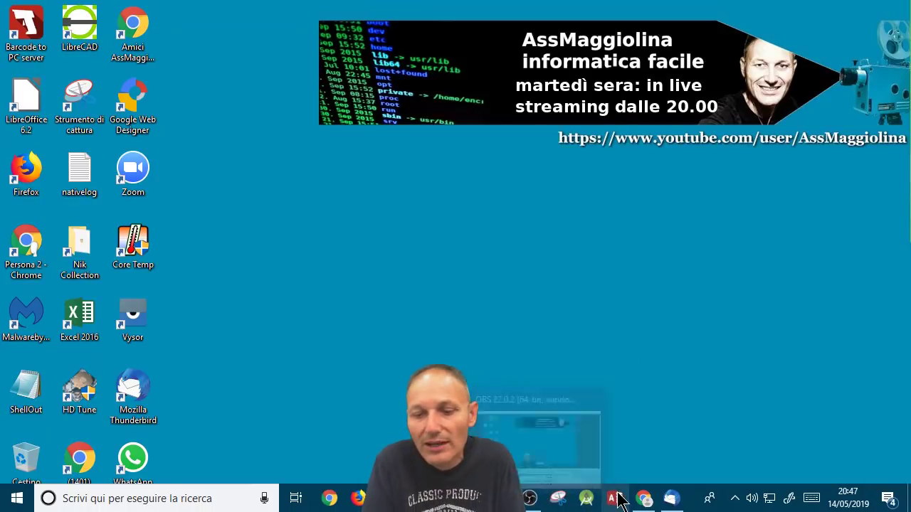
left_click(644, 501)
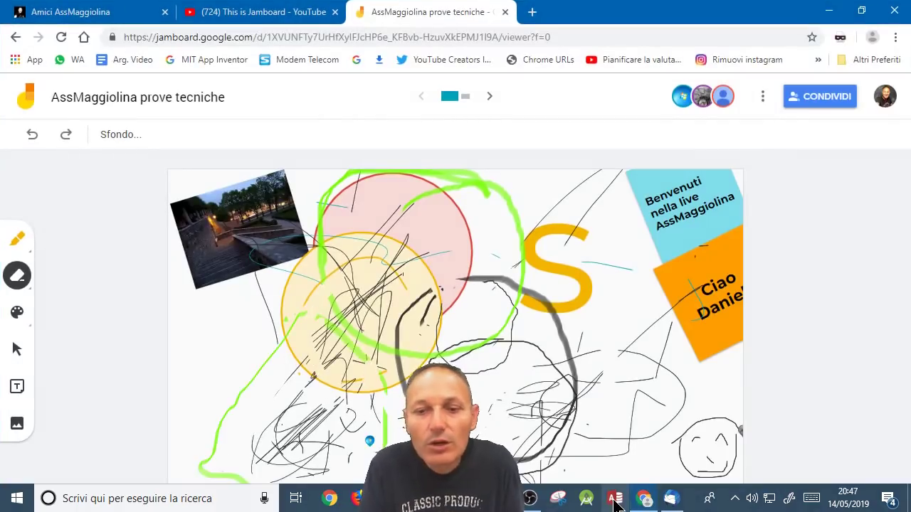
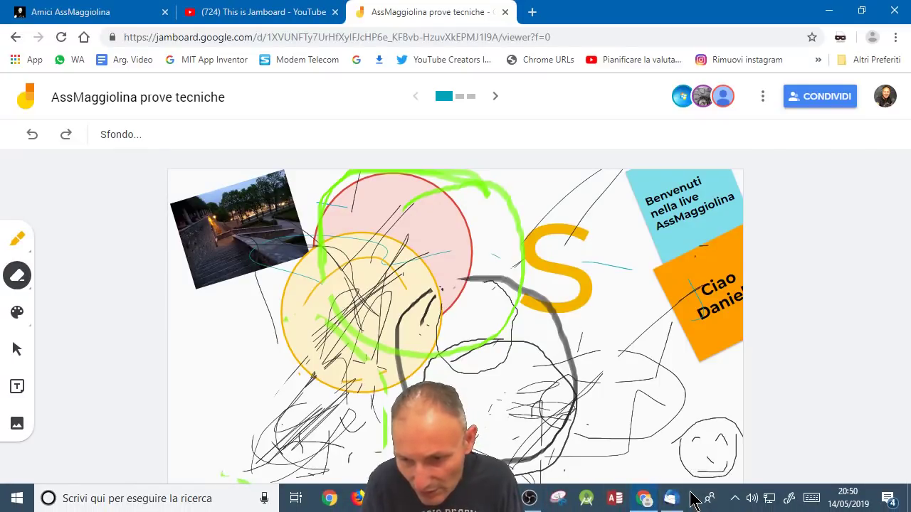
Step: Hide the Cortana search box from the taskbar (Cortana > Nascosta)
right_click(692, 501)
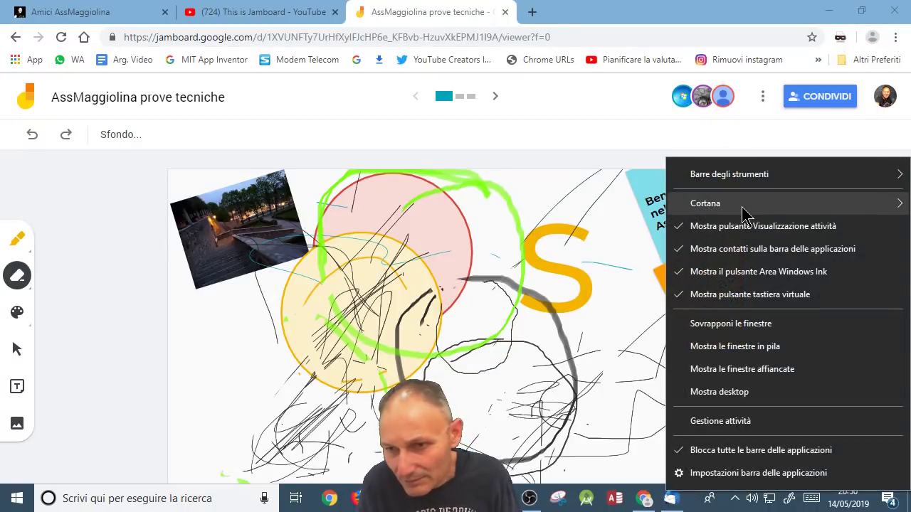
mouse_move(743, 212)
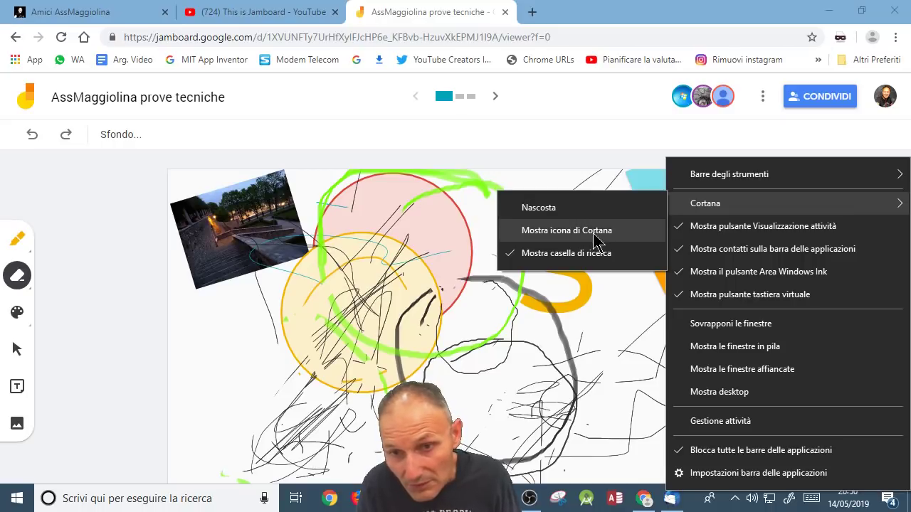
left_click(578, 213)
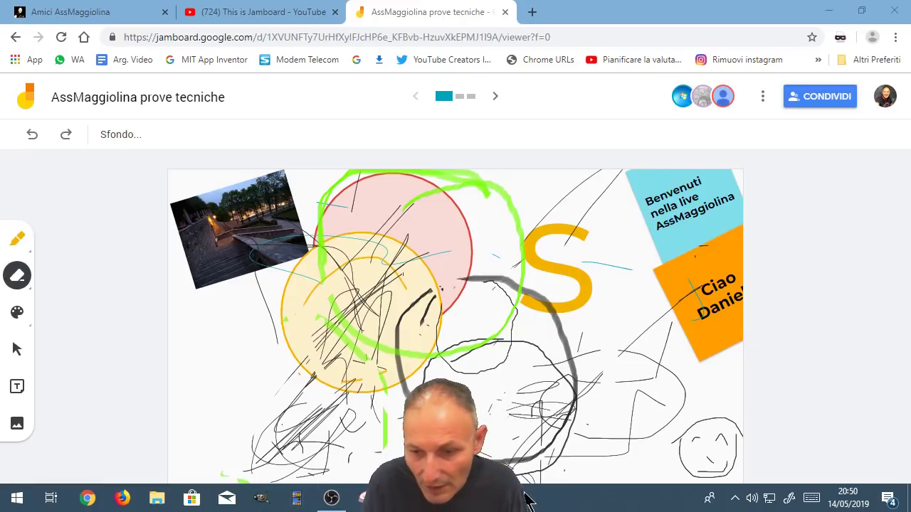
Step: Show Cortana as an icon only, check its panel, then reopen the Cortana display options
right_click(591, 500)
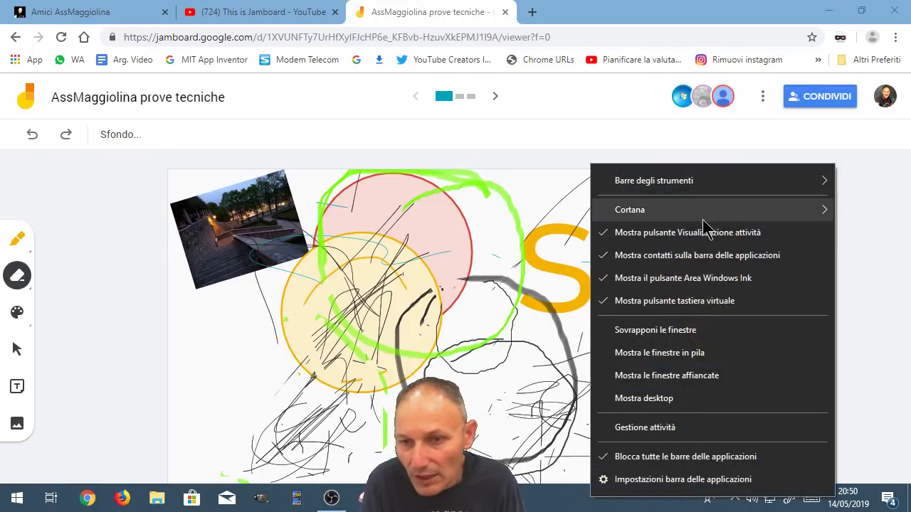
mouse_move(703, 217)
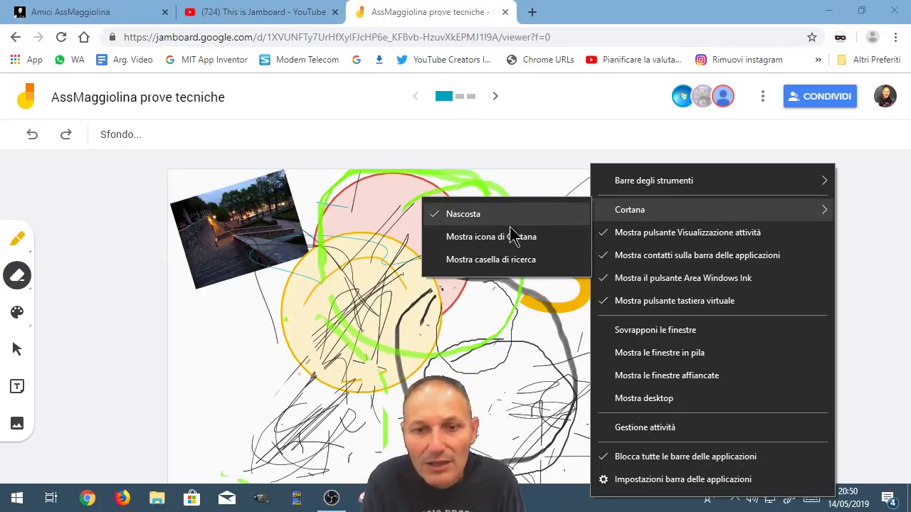
left_click(464, 240)
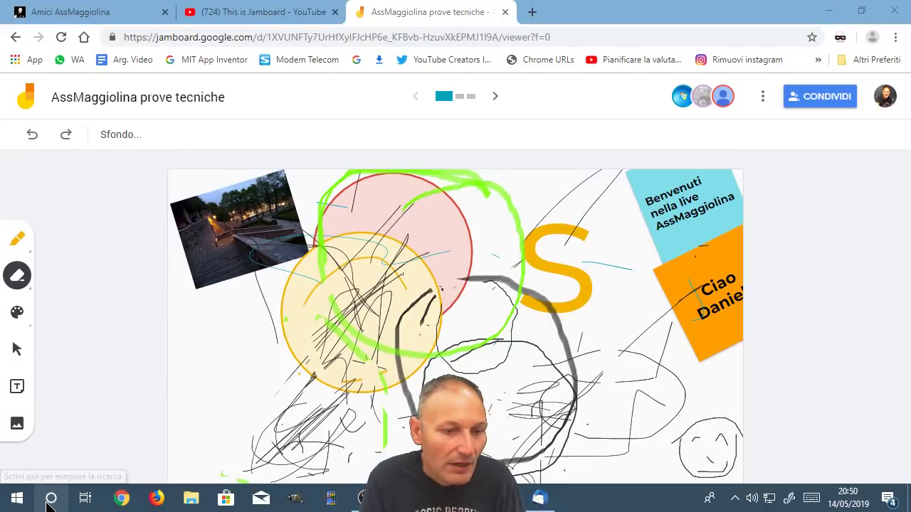
left_click(50, 502)
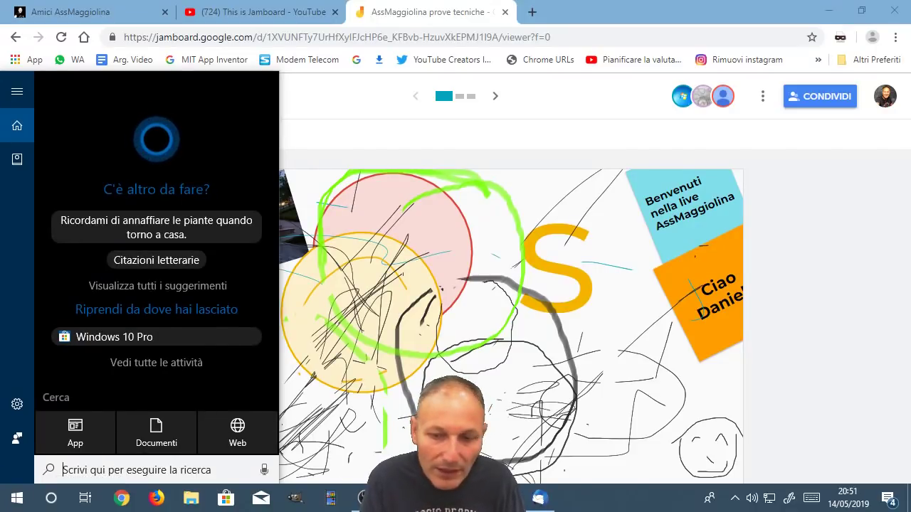
left_click(623, 502)
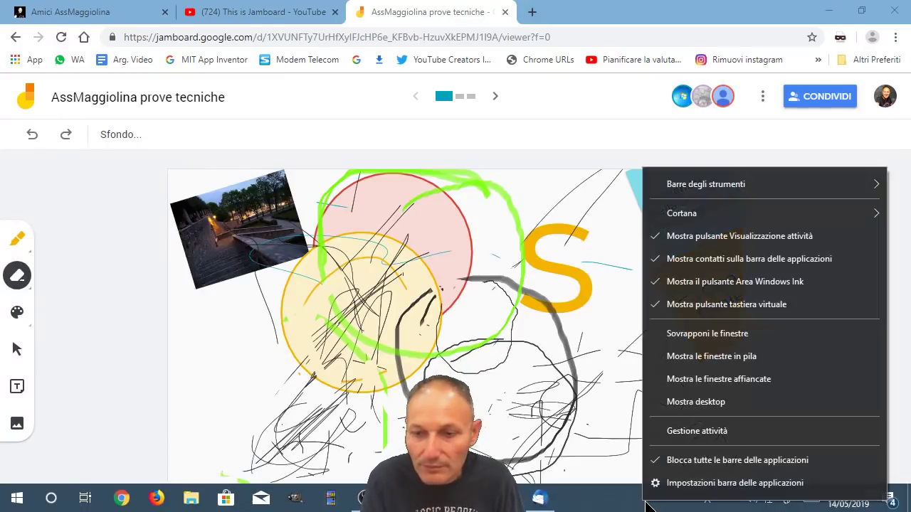
right_click(647, 501)
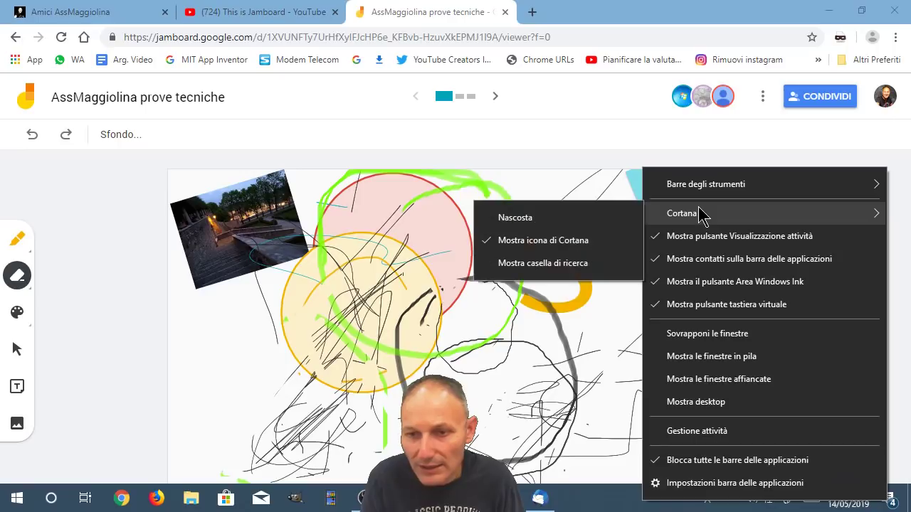
Step: Choose Cortana > Mostra casella di ricerca to restore the full search box
left_click(584, 265)
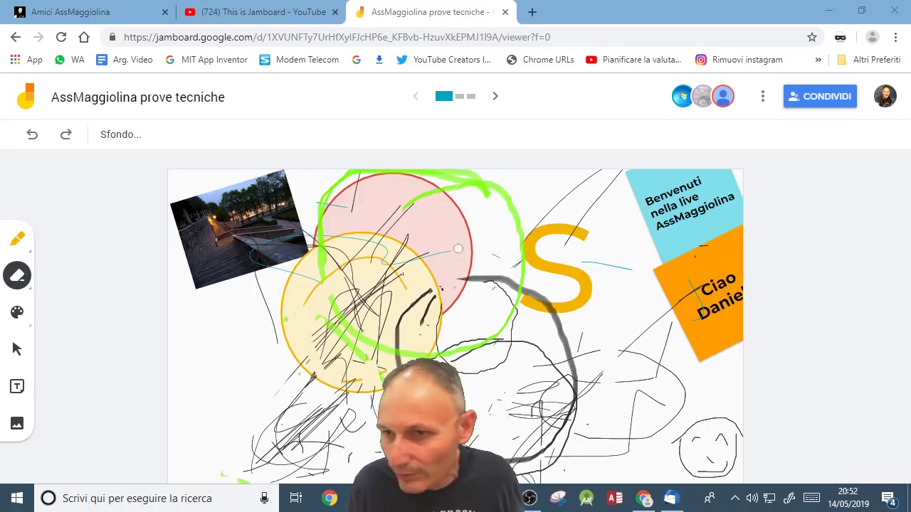
Step: Open a new Chrome tab and show the Google apps launcher with Drive, Calendar and others
left_click(530, 14)
left_click(530, 18)
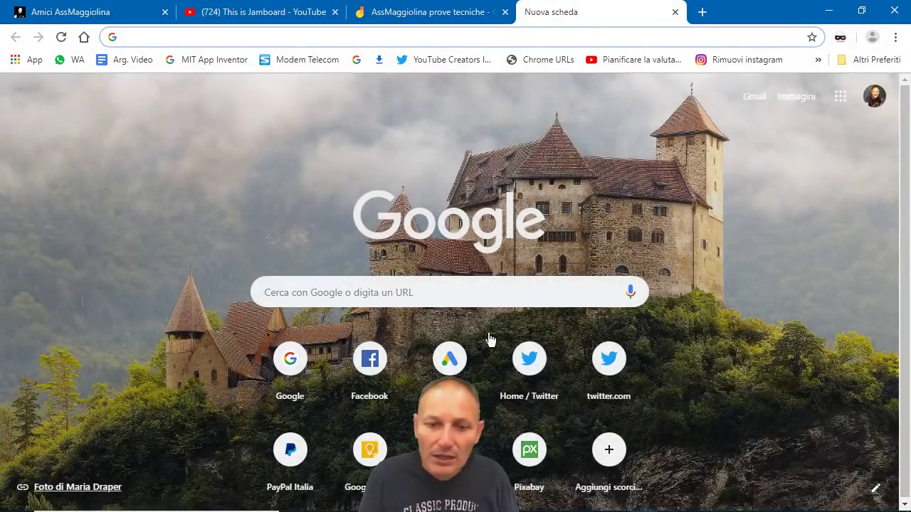
left_click(841, 98)
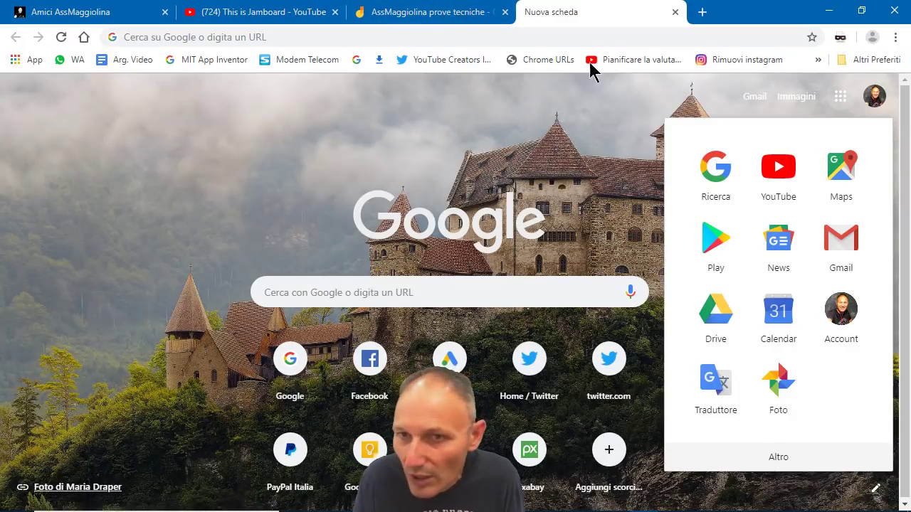
Step: Close the apps panel and open Condividi on the 'AssMaggiolina prove tecniche' board
left_click(577, 111)
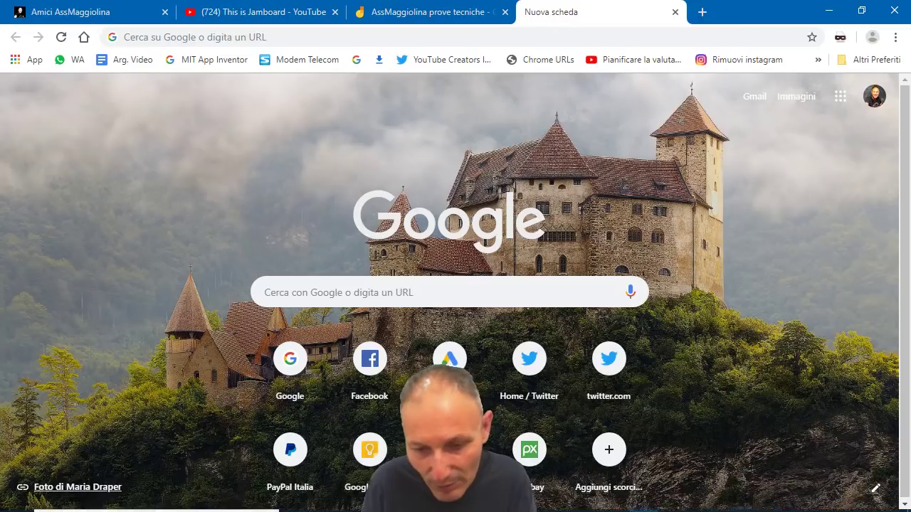
mouse_move(463, 507)
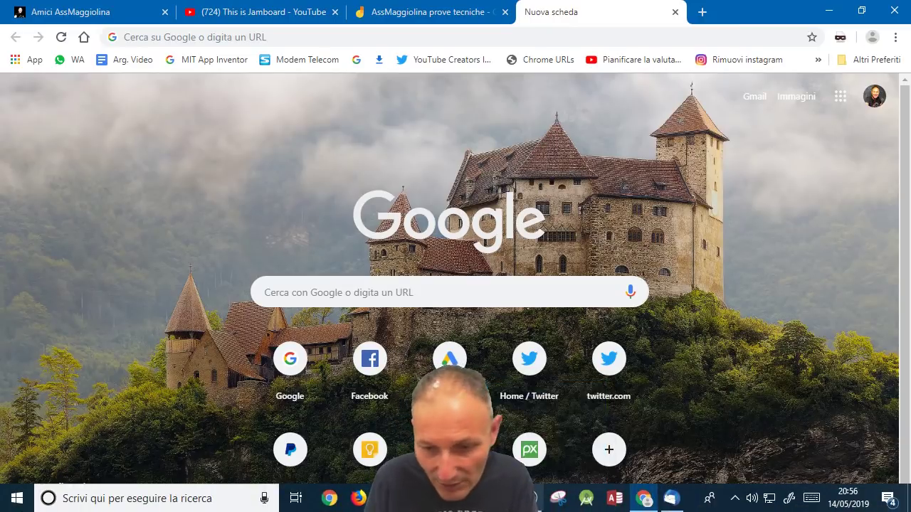
left_click(450, 21)
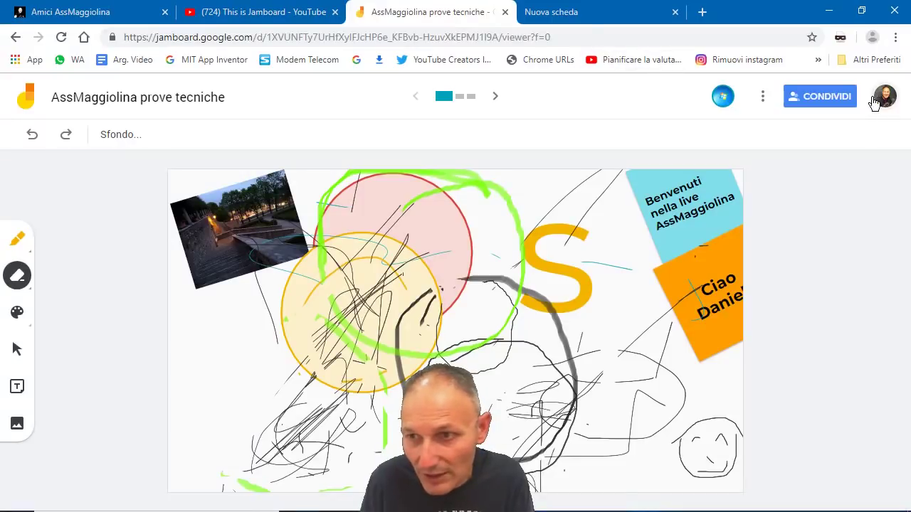
left_click(806, 99)
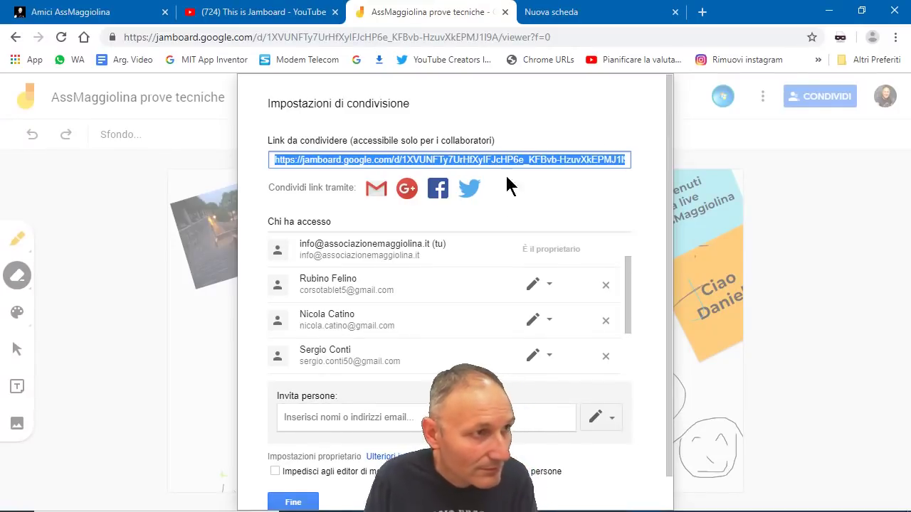
Step: Invite the collaborator's e-mail address to the board, send it, and close with Fine
left_click(369, 418)
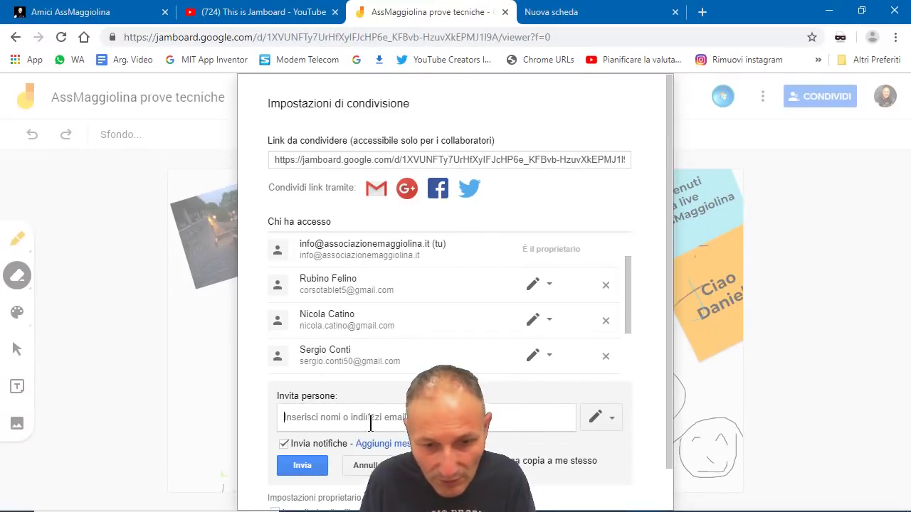
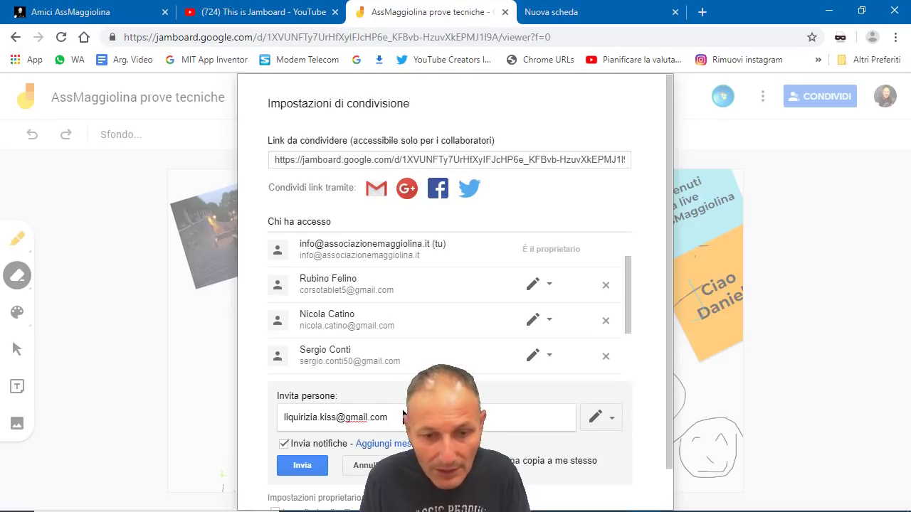
left_click(313, 467)
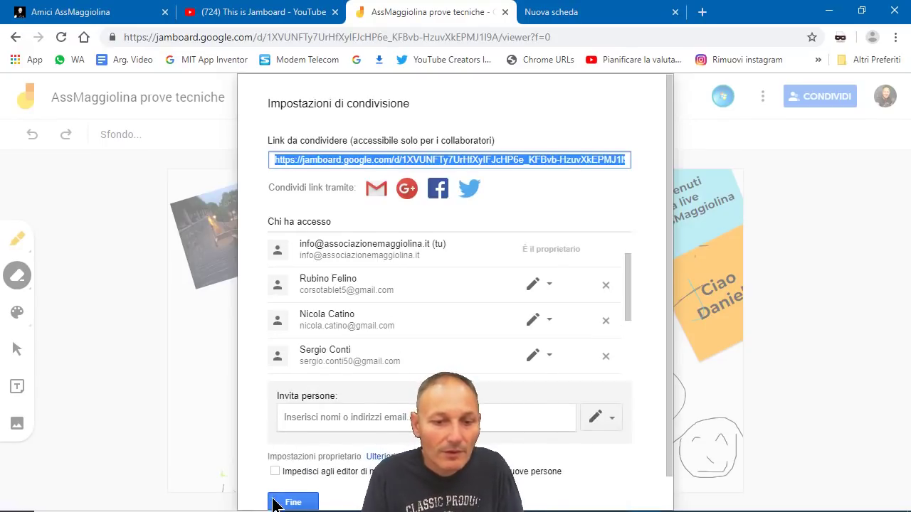
left_click(277, 501)
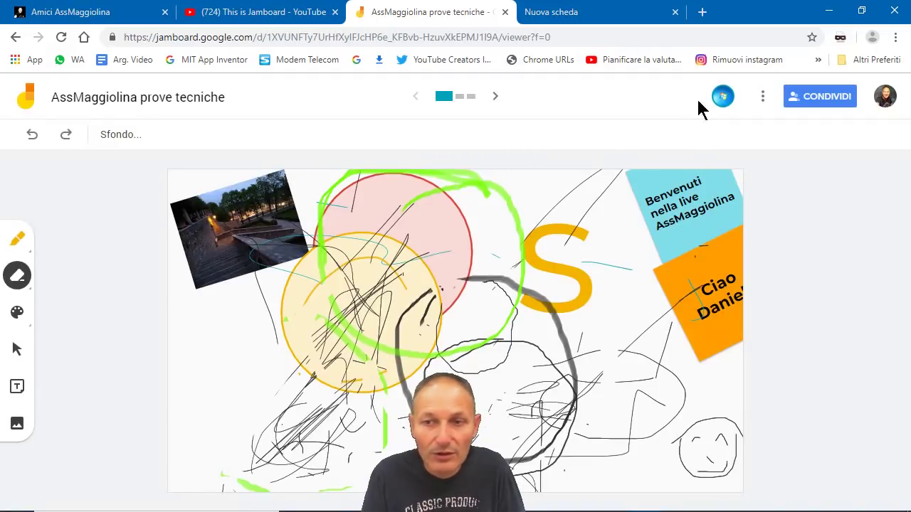